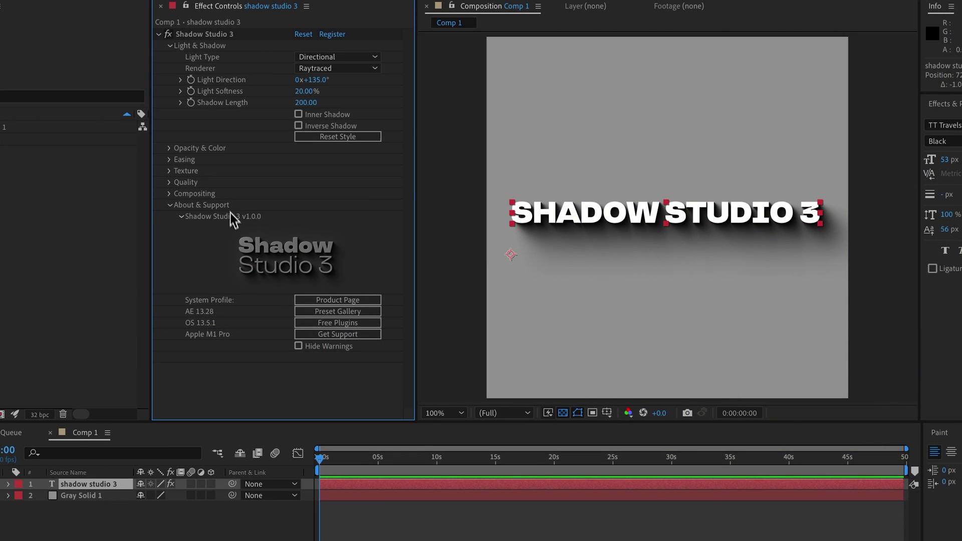
Open the Shadow Studio 3 support page in Notion and scroll down to its Presets section.
left_click(306, 335)
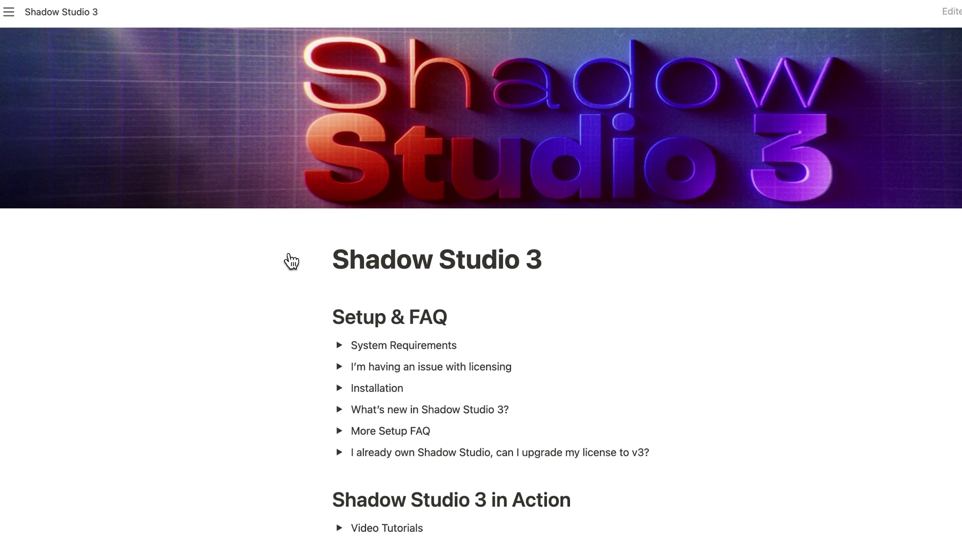
scroll(291, 260, "down", 5)
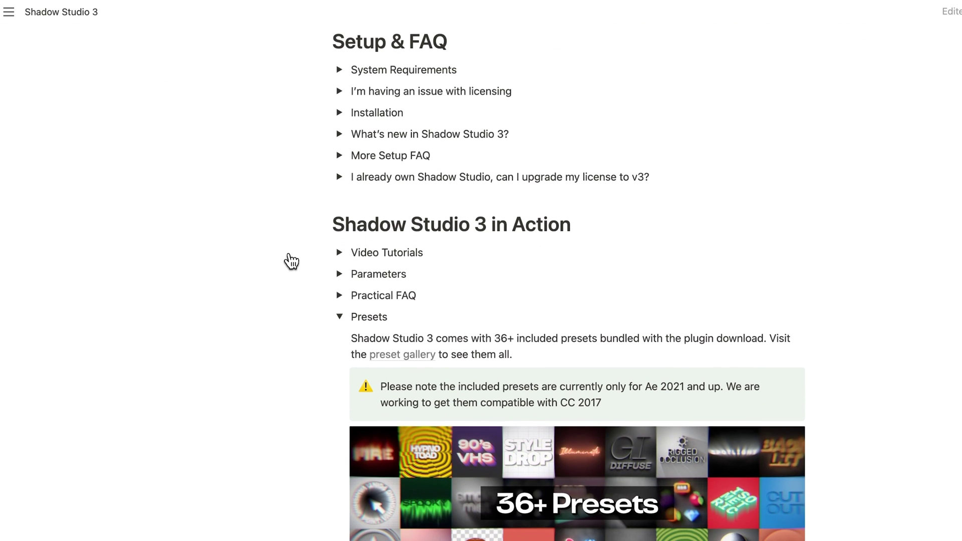
scroll(291, 261, "down", 2)
scroll(291, 260, "down", 1)
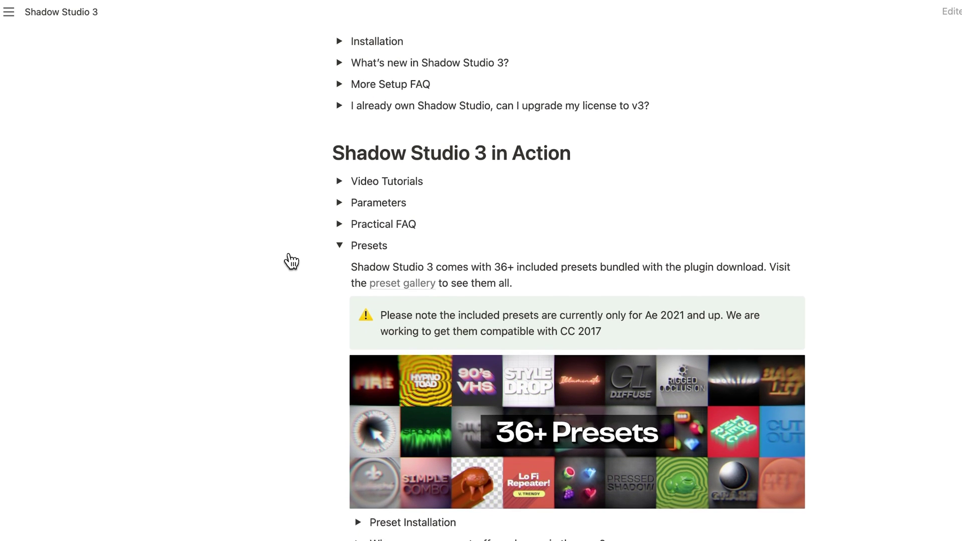
scroll(291, 260, "down", 2)
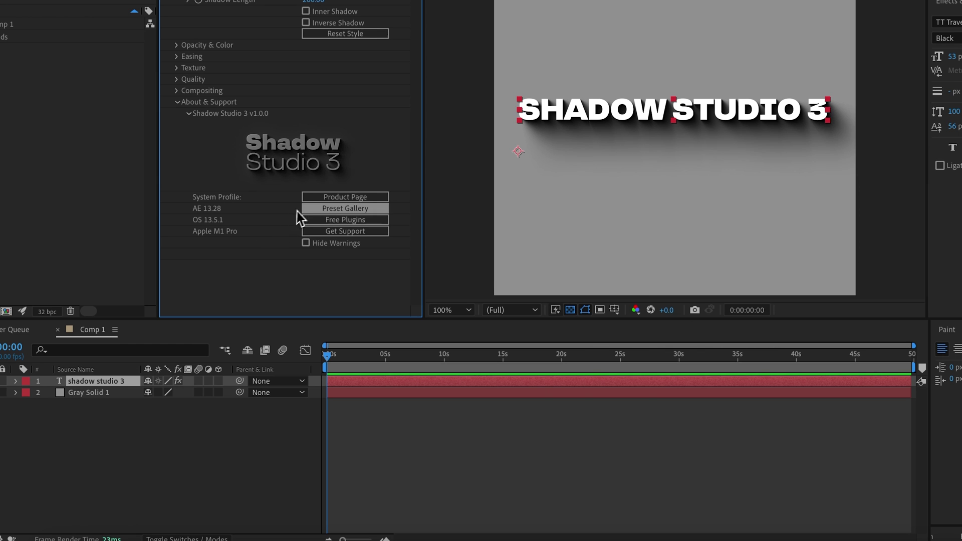
Open the Shadow Studio 3 Preset Gallery and play the Grain and Illuminate preset previews.
left_click(306, 209)
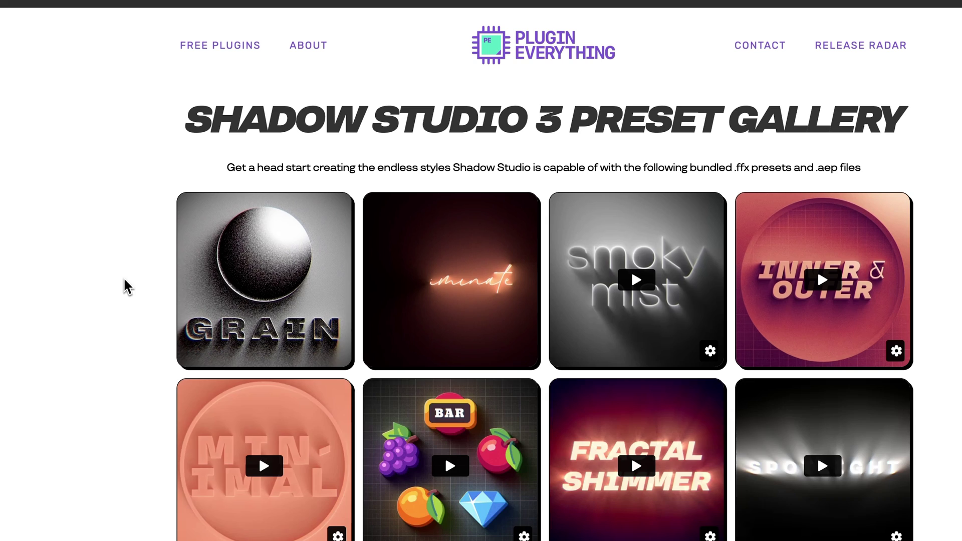
mouse_move(260, 283)
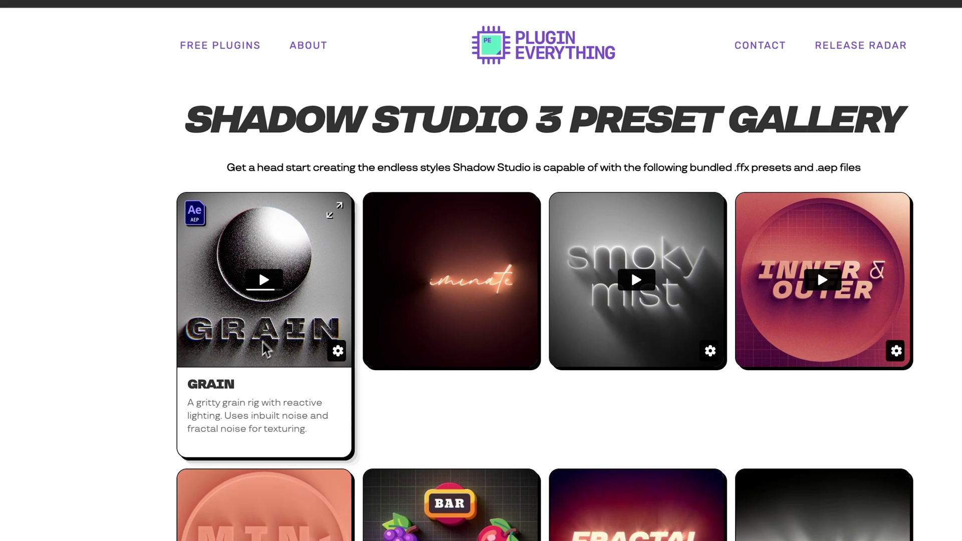
left_click(271, 289)
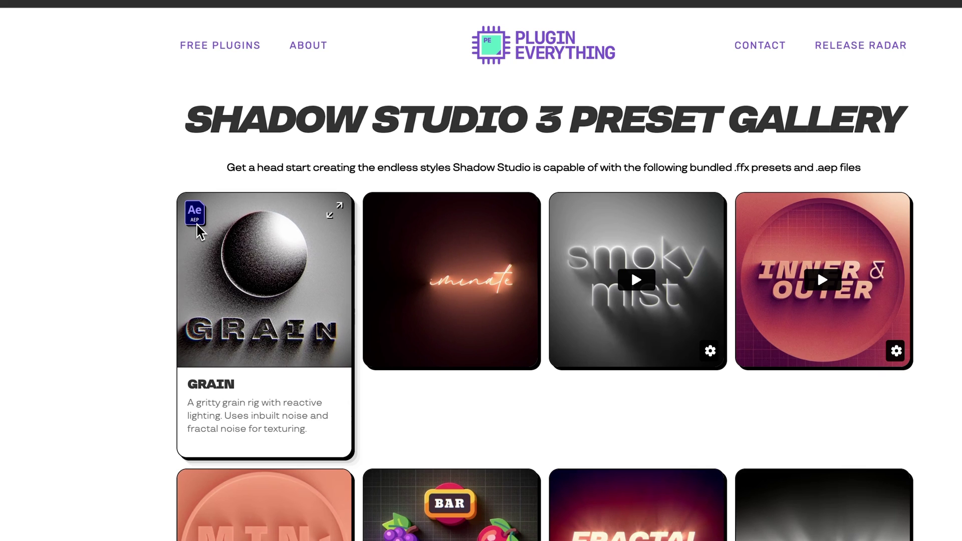
left_click(449, 281)
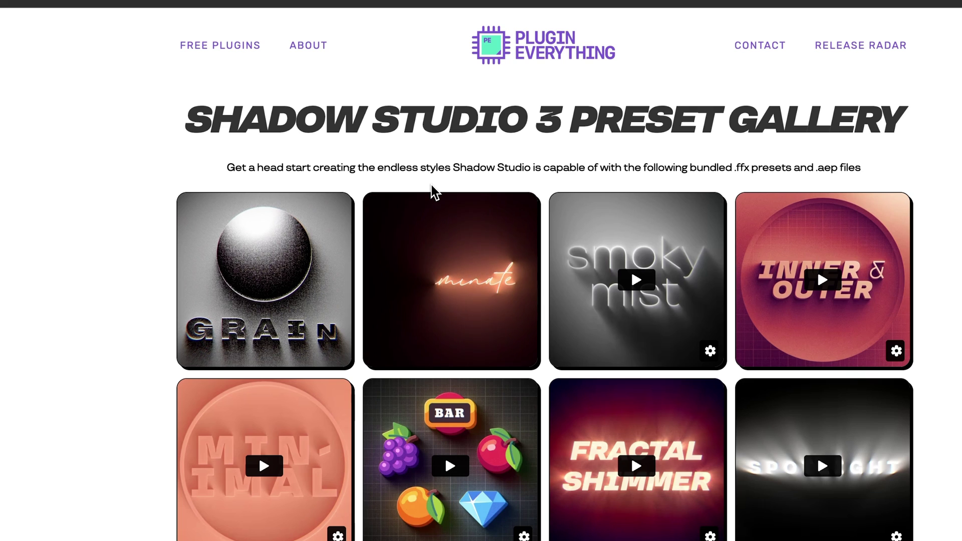
mouse_move(427, 215)
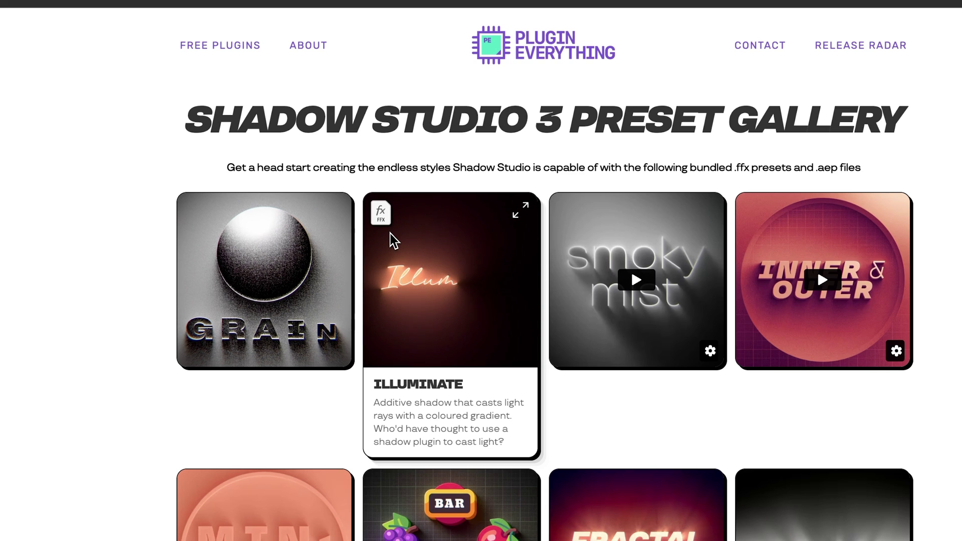
mouse_move(249, 277)
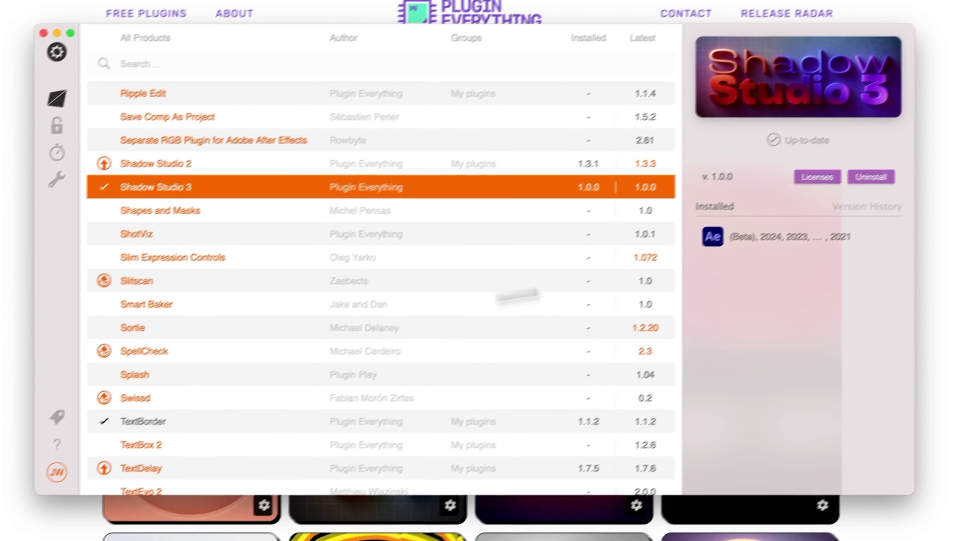
Uninstall and reinstall Shadow Studio 3 1.0.0, then show its per-version install locations.
left_click(880, 172)
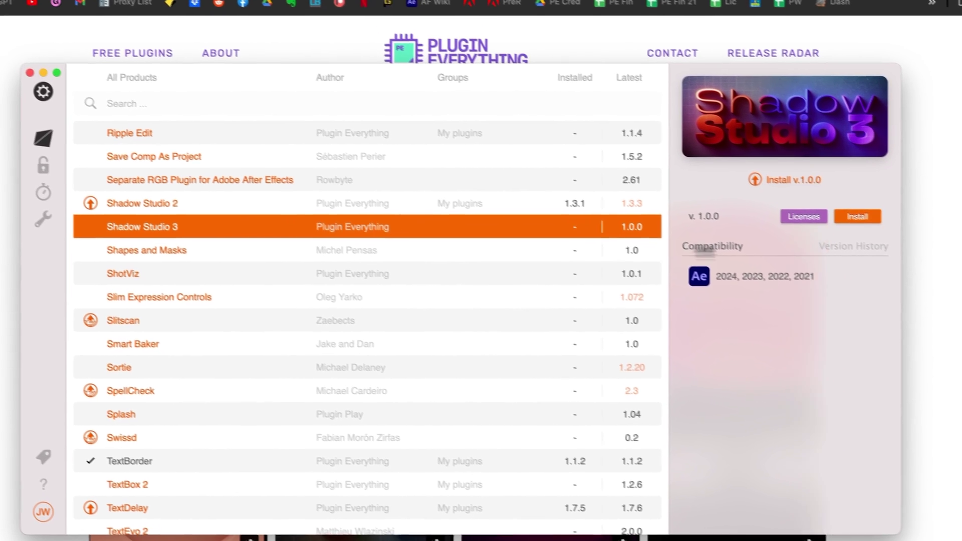
left_click(858, 217)
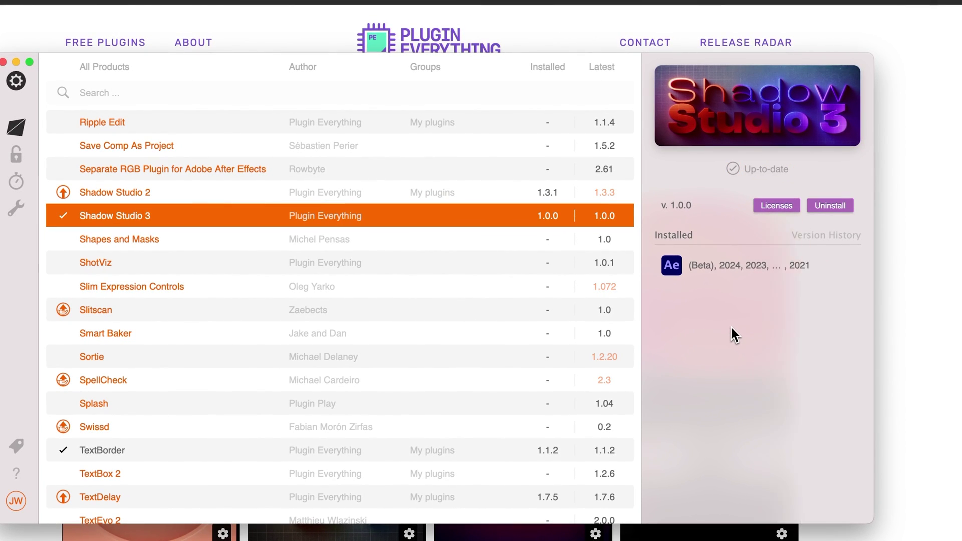
left_click(732, 268)
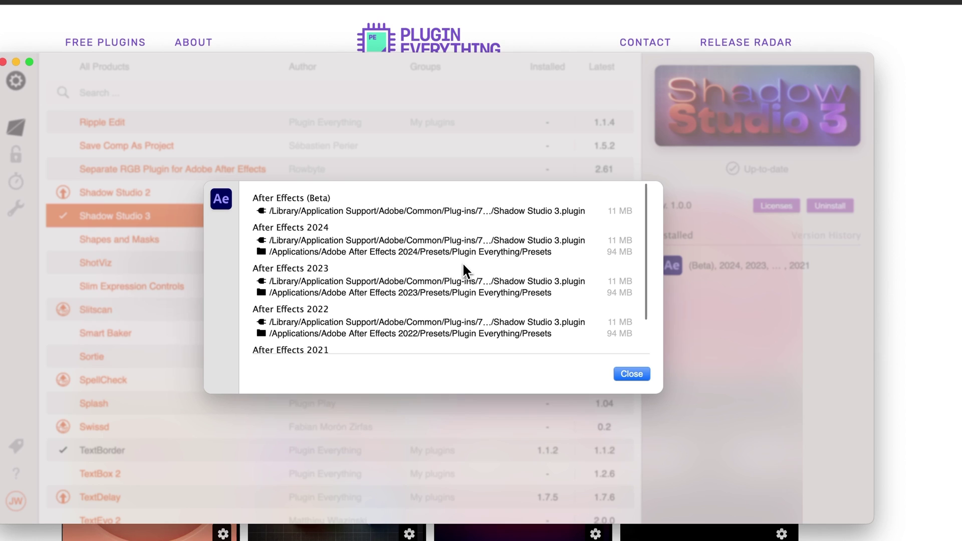
Reveal the After Effects 2024 Presets folder in Finder and expand _SS3 Presets Project File AE 2021.
left_click(425, 254)
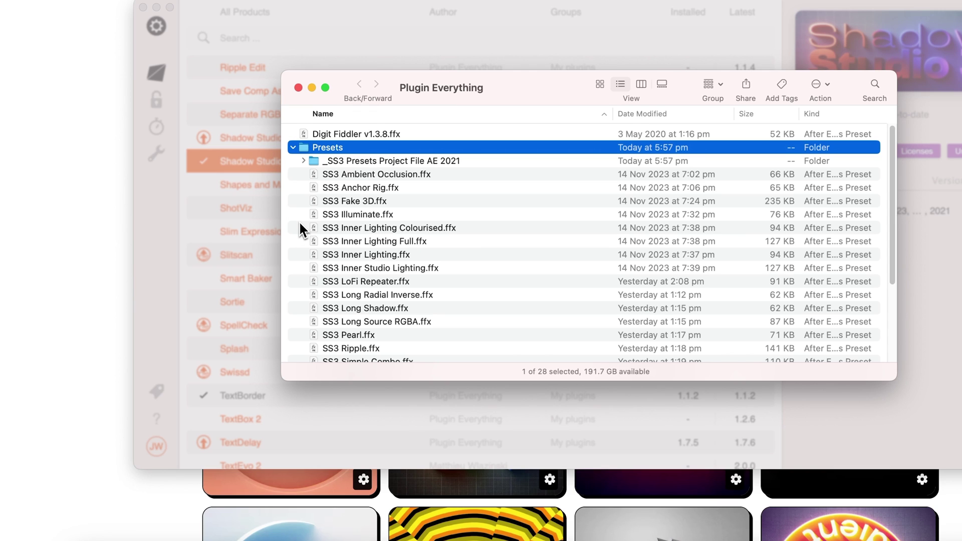
left_click(303, 161)
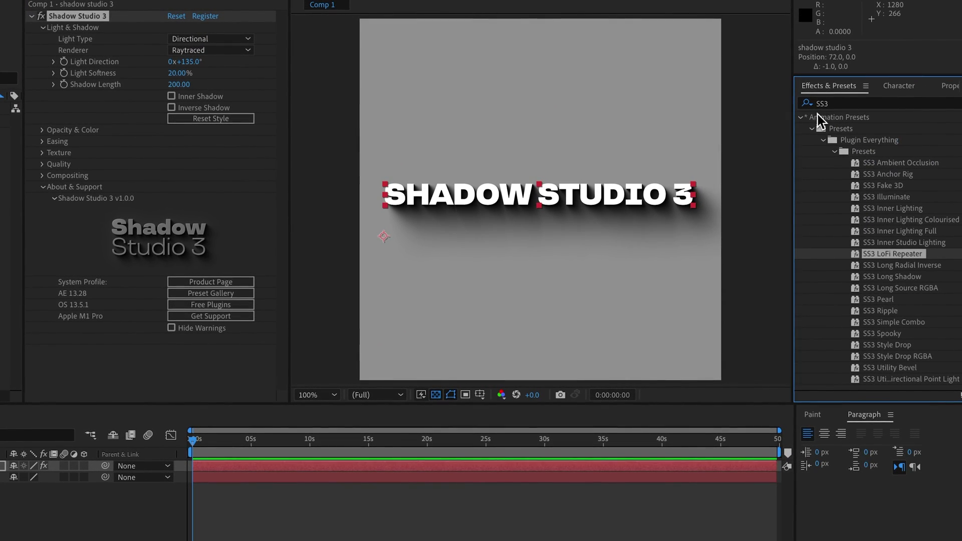
Run Refresh List on the Effects & Presets panel so the SS3 presets show up.
right_click(825, 90)
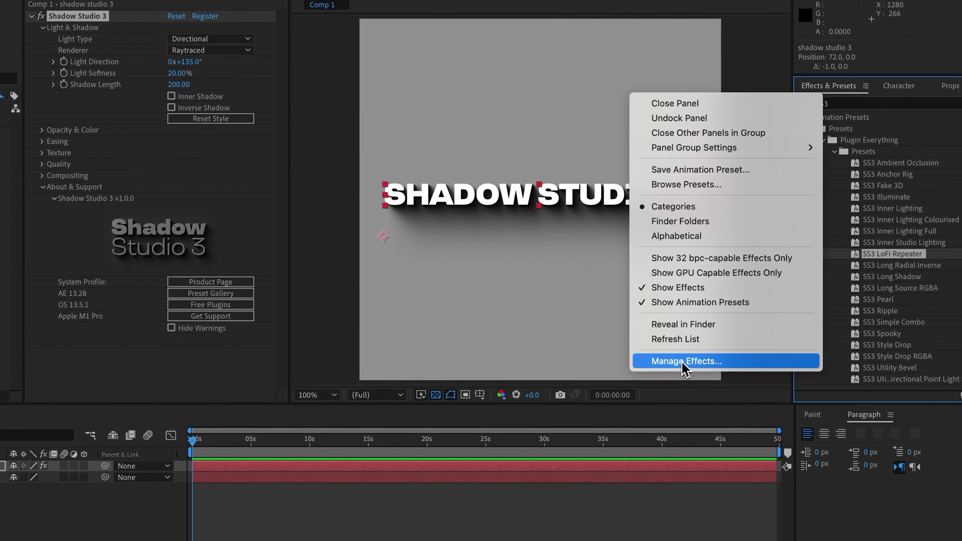
left_click(685, 340)
left_click(836, 111)
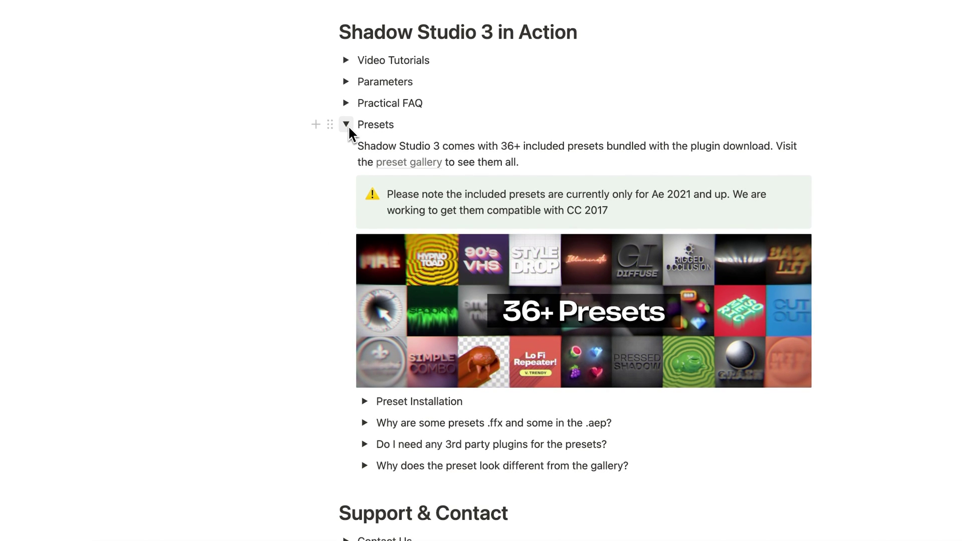
Expand the Preset Installation toggle and scroll through the manual installation paths.
left_click(365, 403)
scroll(341, 420, "down", 5)
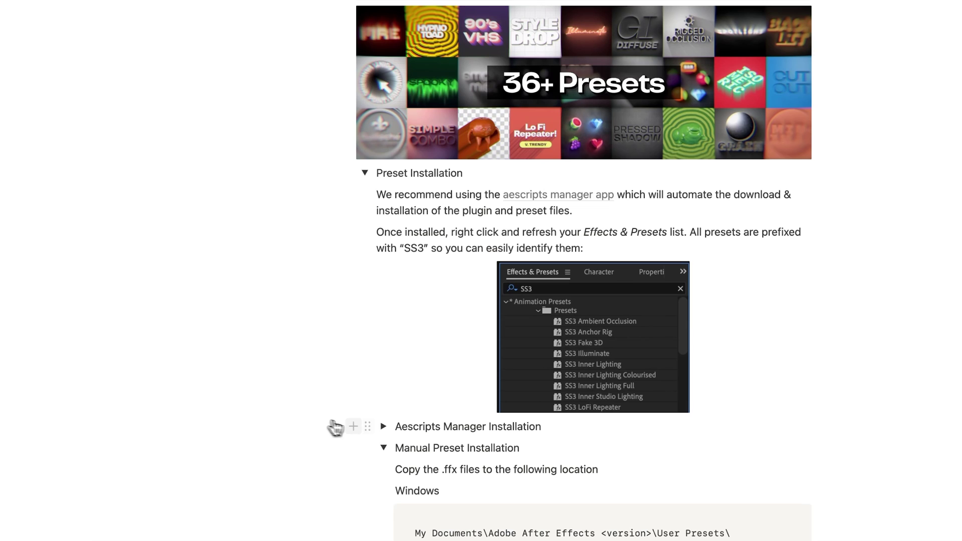
scroll(396, 450, "down", 3)
scroll(400, 451, "down", 3)
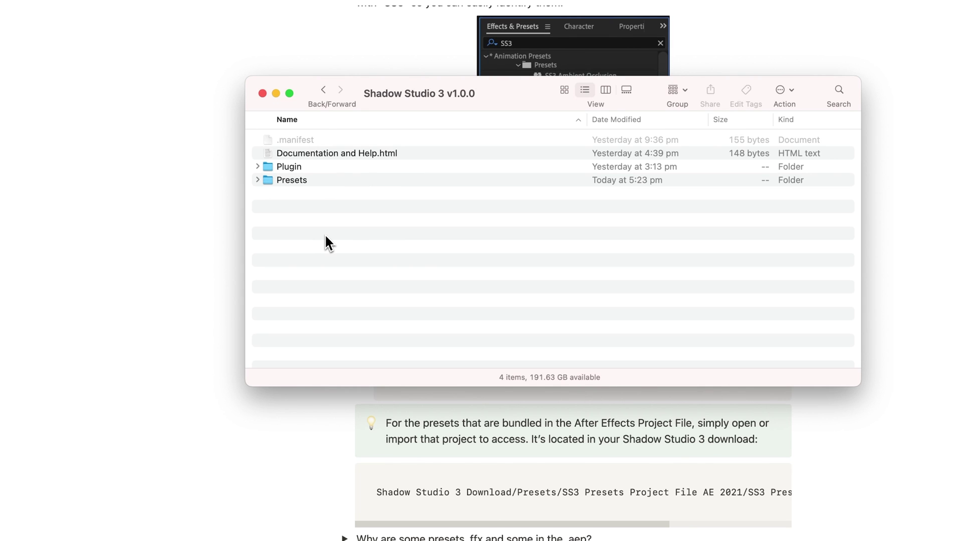
Open SS3 Presets Project File AE 2021.aep from the Presets folder with After Effects 2024.
left_click(293, 159)
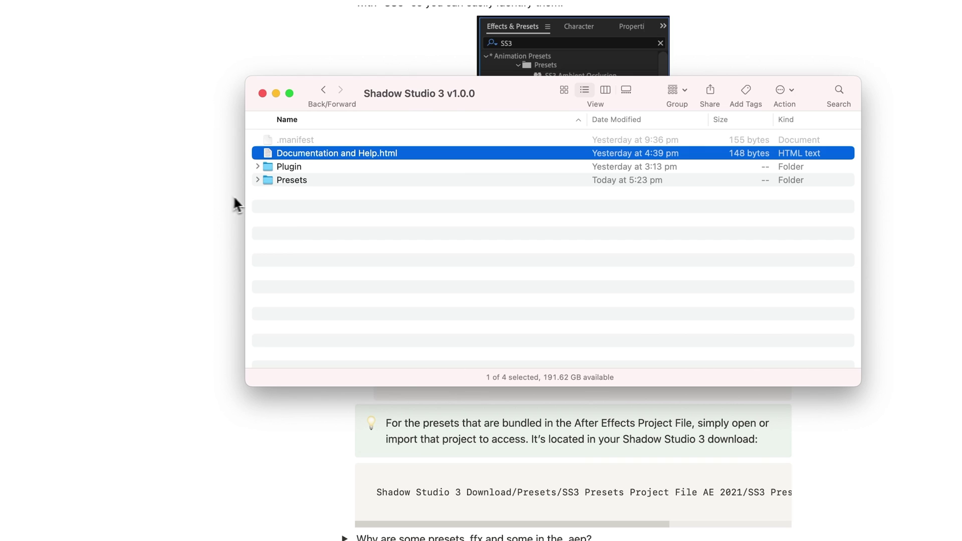
left_click(258, 180)
scroll(301, 226, "down", 5)
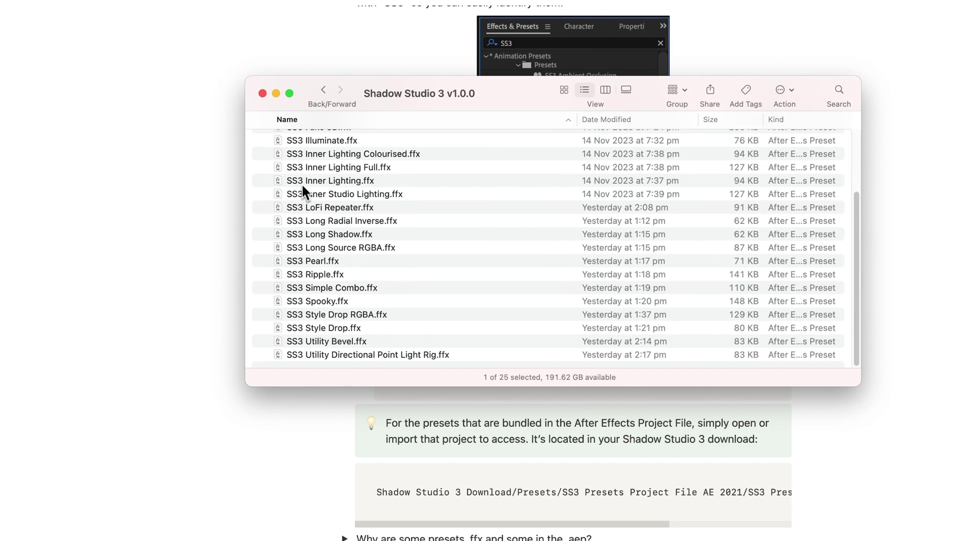
scroll(300, 181, "up", 1)
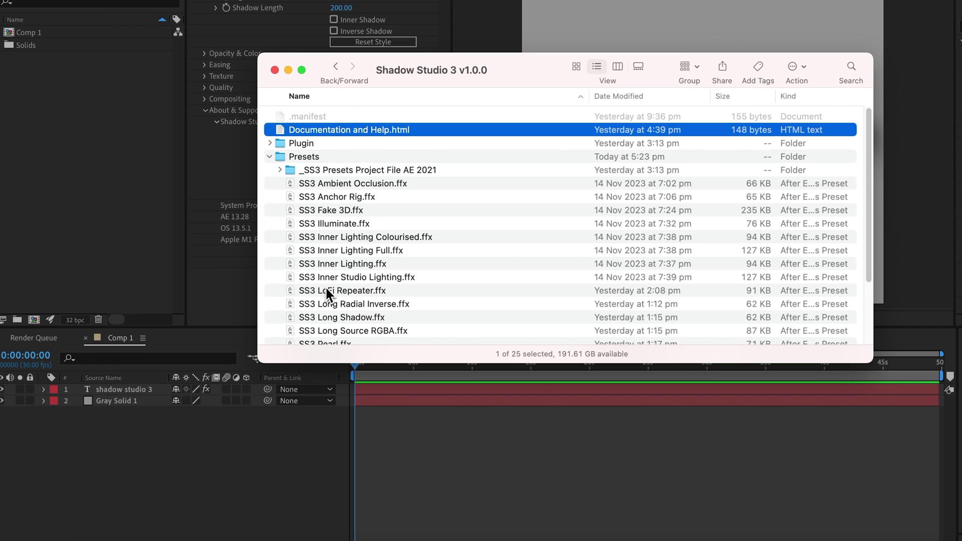
left_click(280, 170)
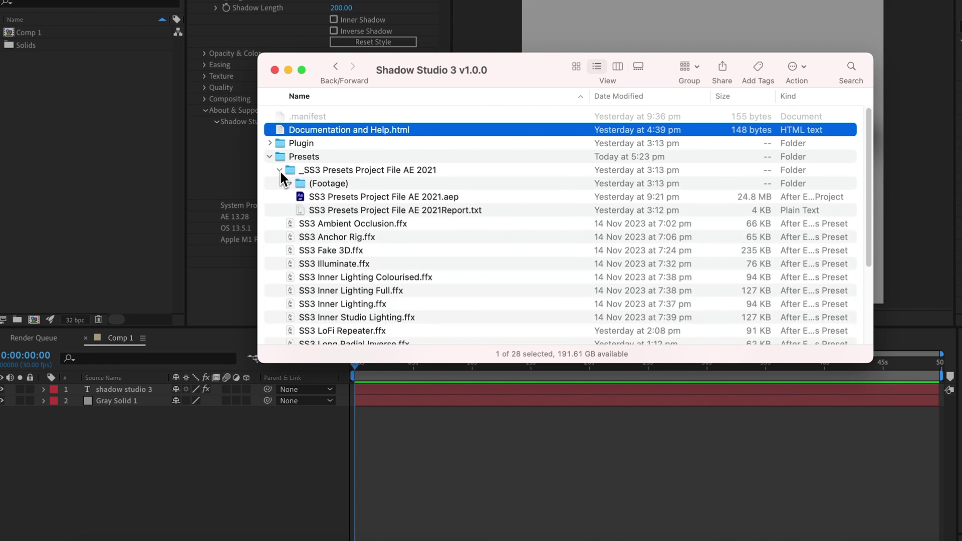
left_click(335, 197)
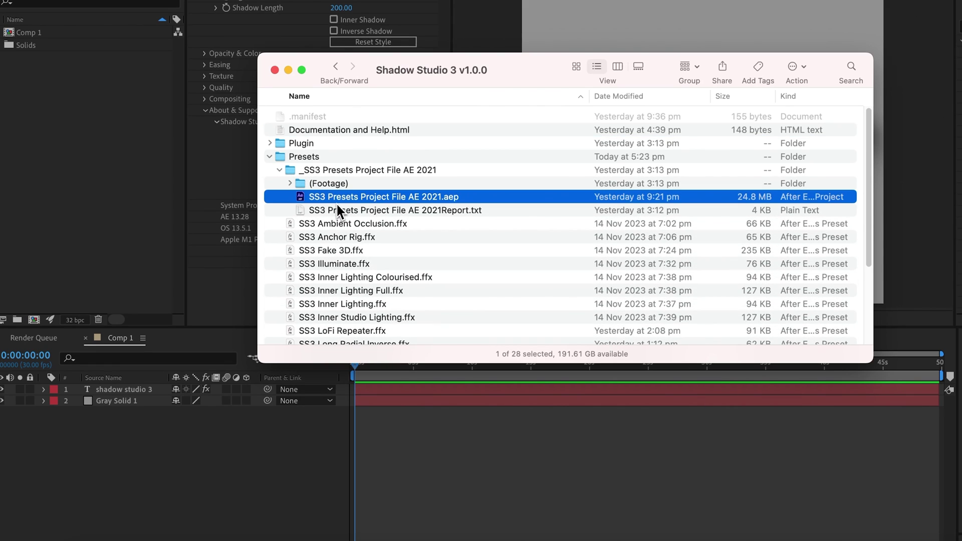
right_click(337, 205)
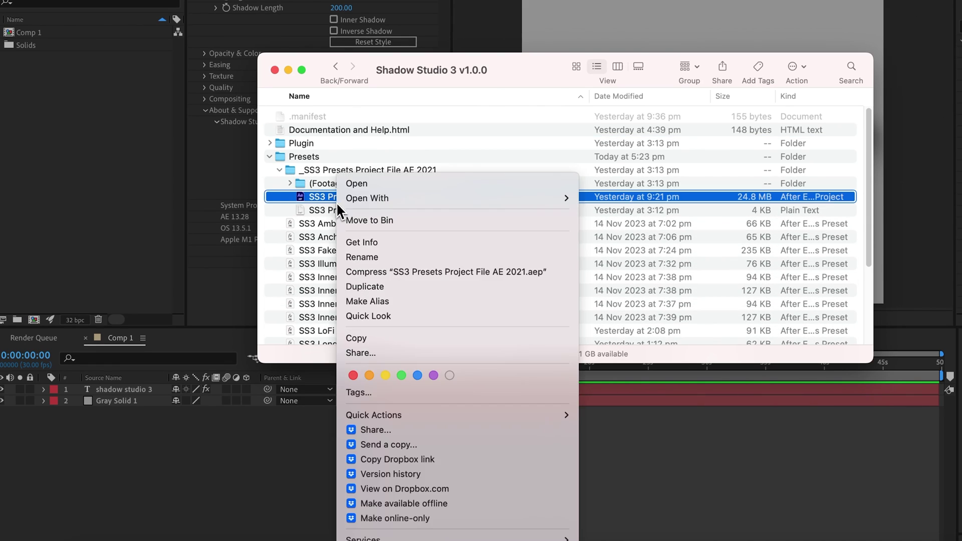
mouse_move(350, 201)
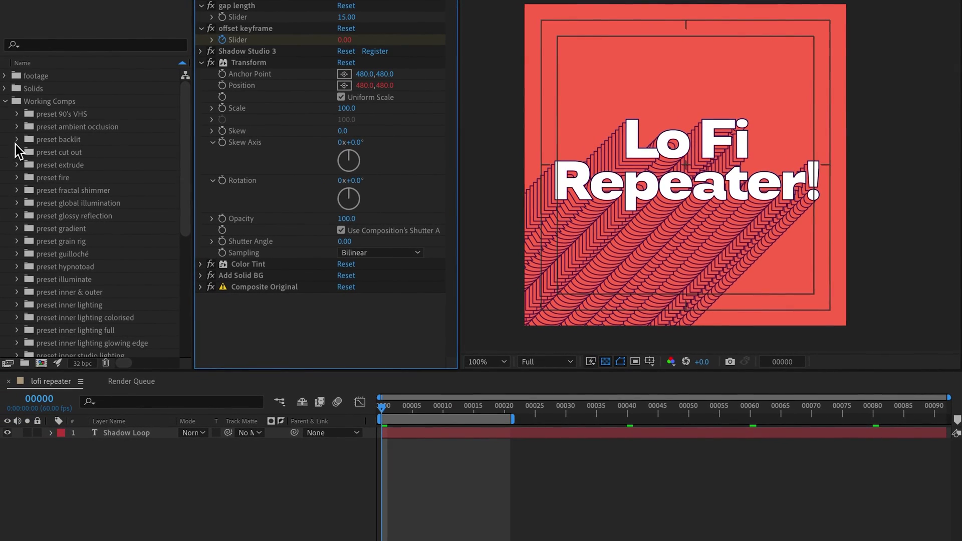
Open and scrub the 0 backlit source and 1 backlit source loop comps.
left_click(16, 140)
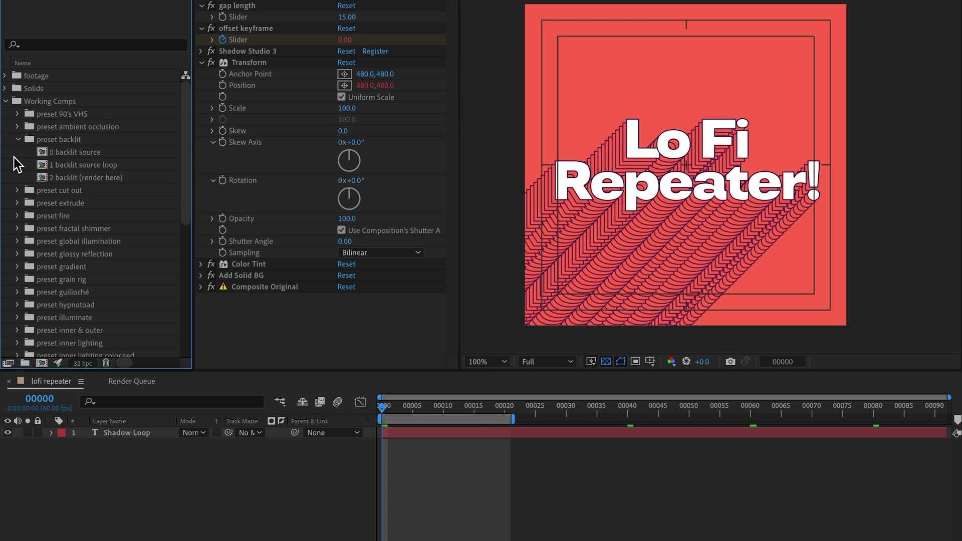
double_click(68, 153)
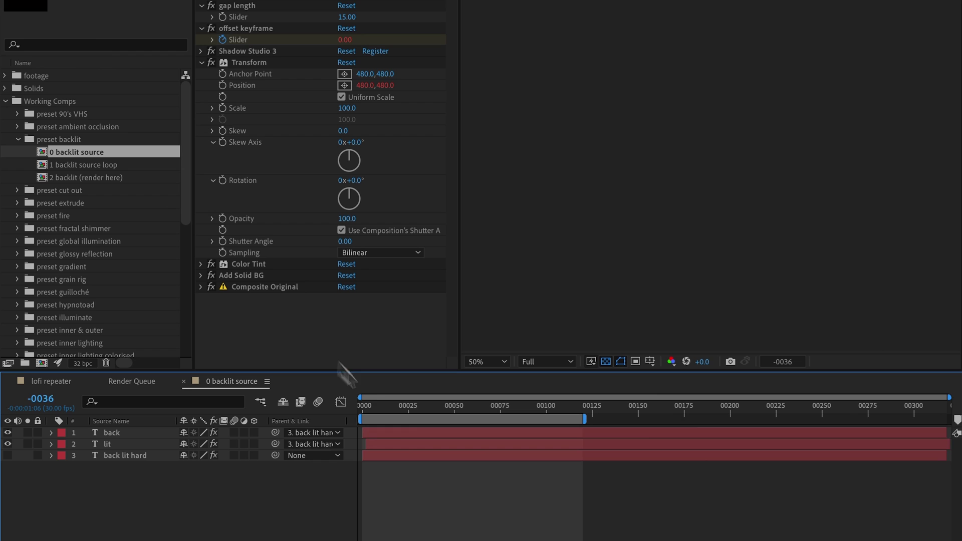
left_click_drag(381, 410, 458, 423)
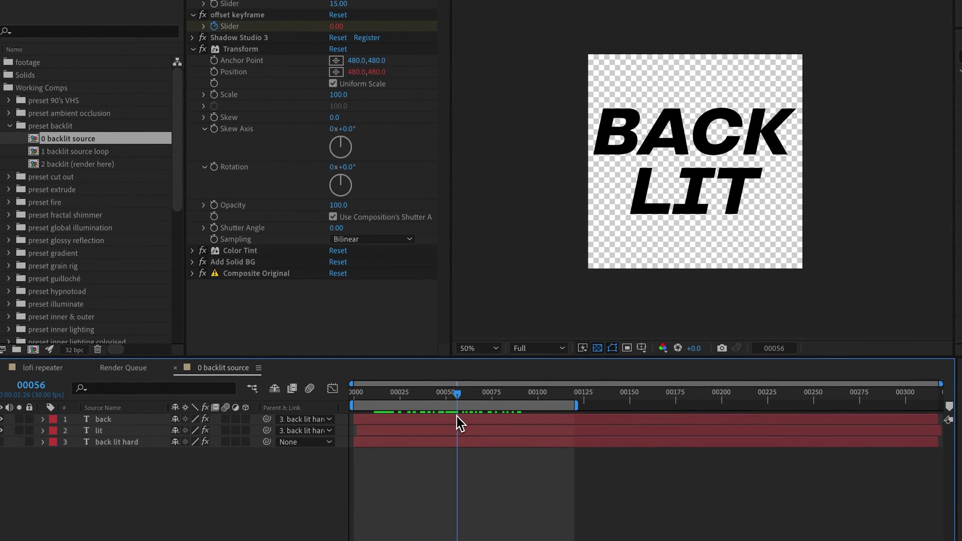
double_click(75, 151)
left_click_drag(363, 404, 495, 407)
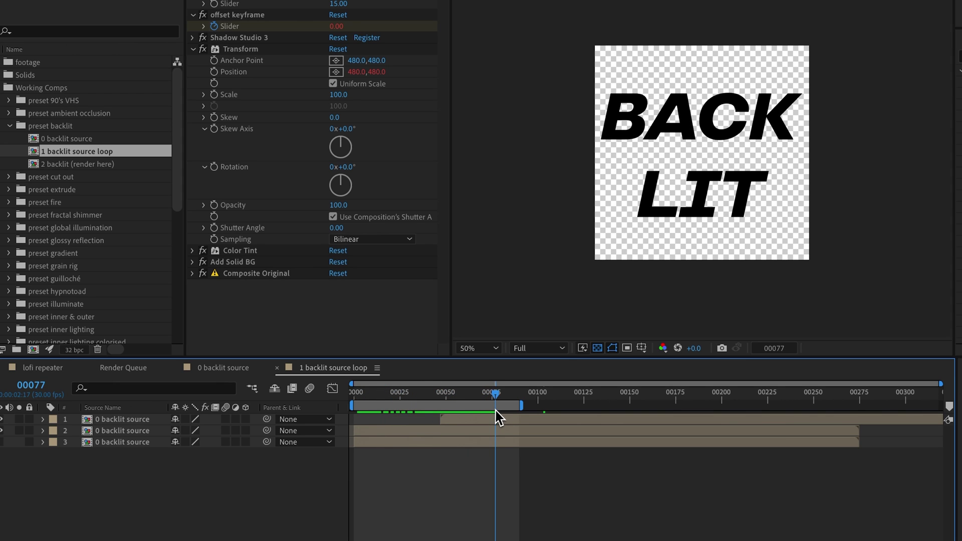
Open the 2 backlit (render here) comp and show the Glow layer's effects.
double_click(106, 165)
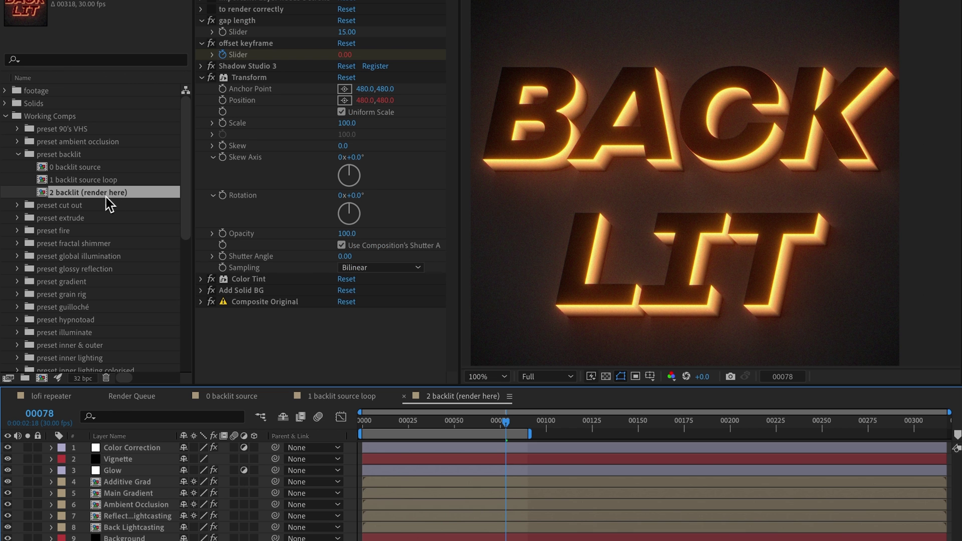
left_click(478, 271)
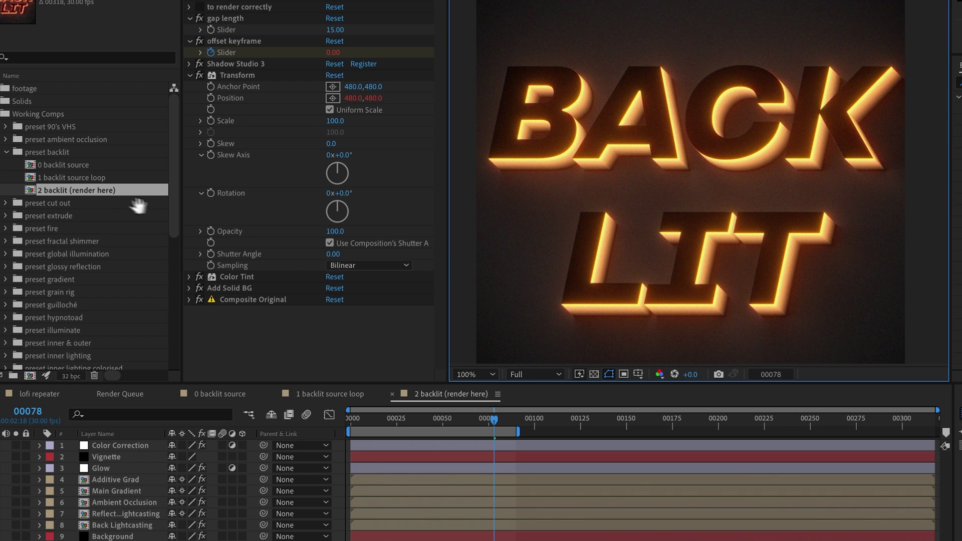
left_click(103, 468)
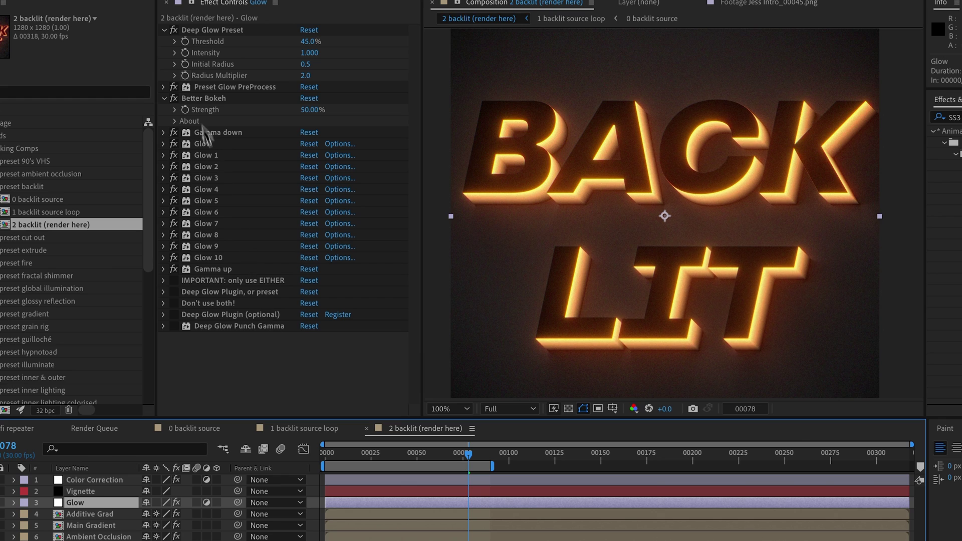
Toggle the Glow layer's effects off and back on to compare, undoing the last toggle.
left_click_drag(174, 30, 187, 266)
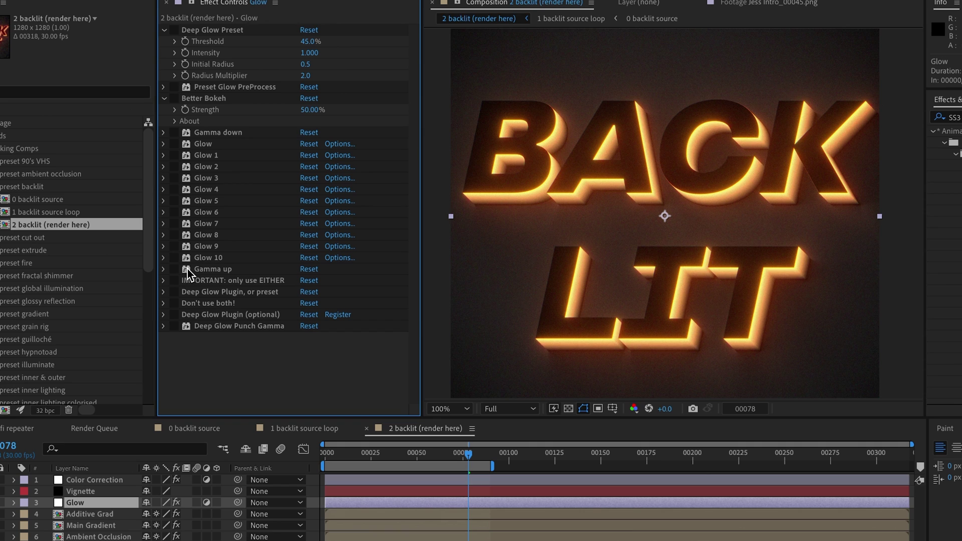
left_click_drag(174, 314, 175, 326)
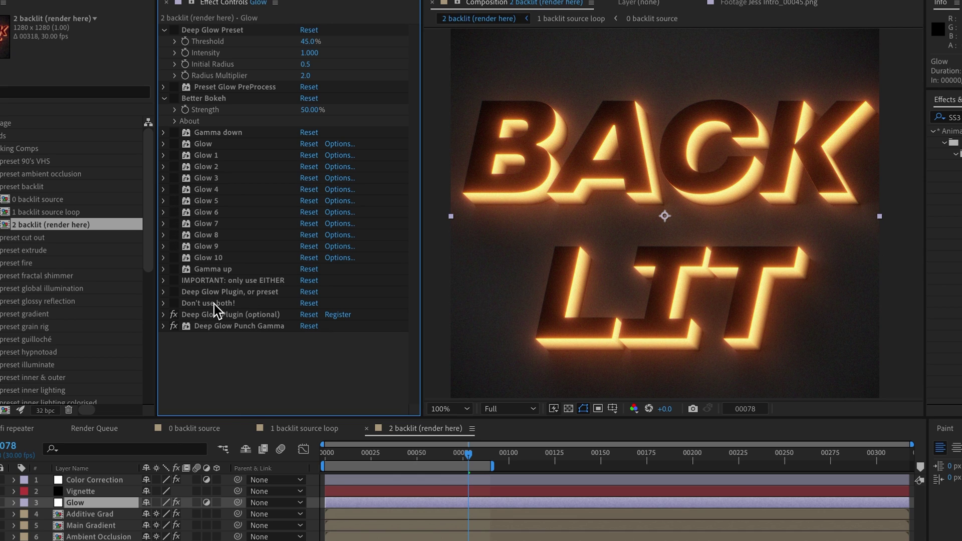
left_click_drag(174, 31, 215, 316)
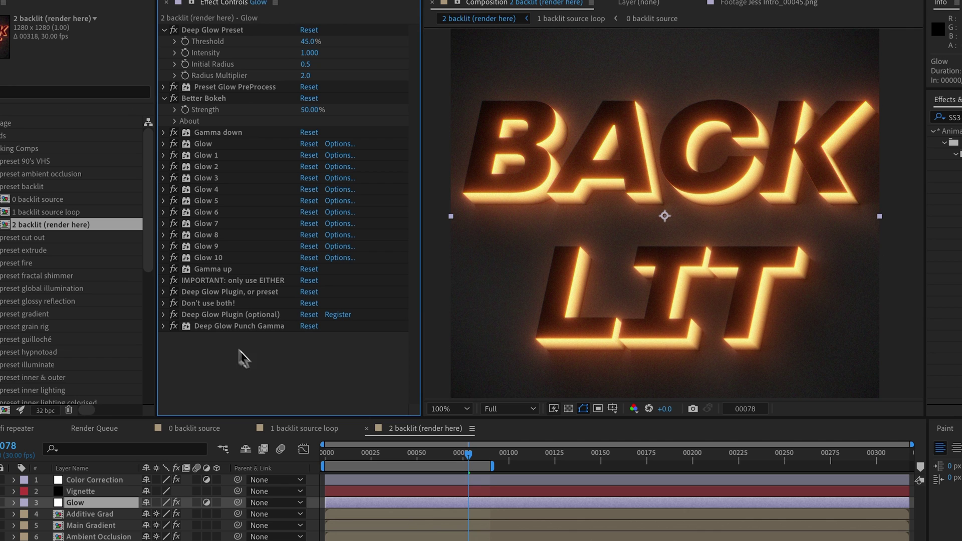
key("ctrl+z")
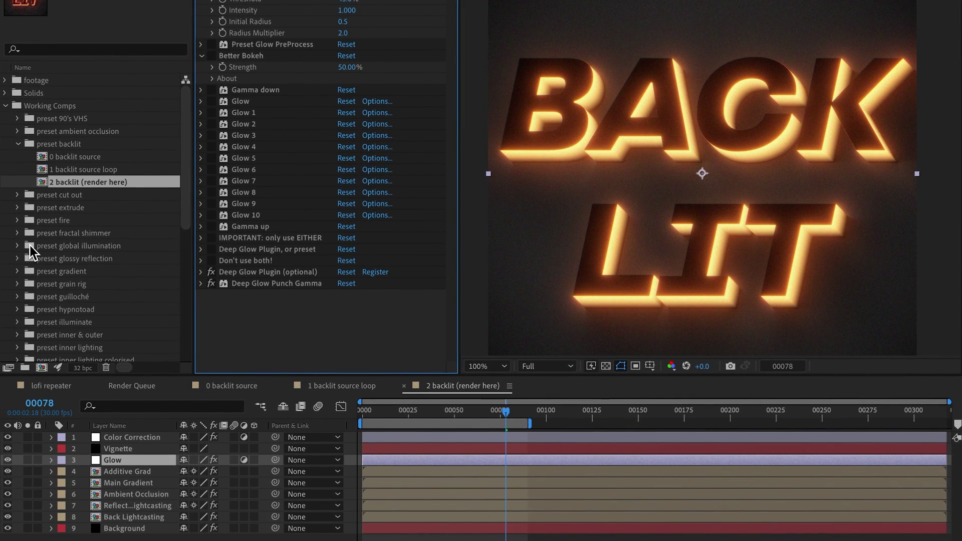
Select the preset lofi repeater folder and create a new composition, Comp 1, with default settings.
scroll(45, 281, "down", 3)
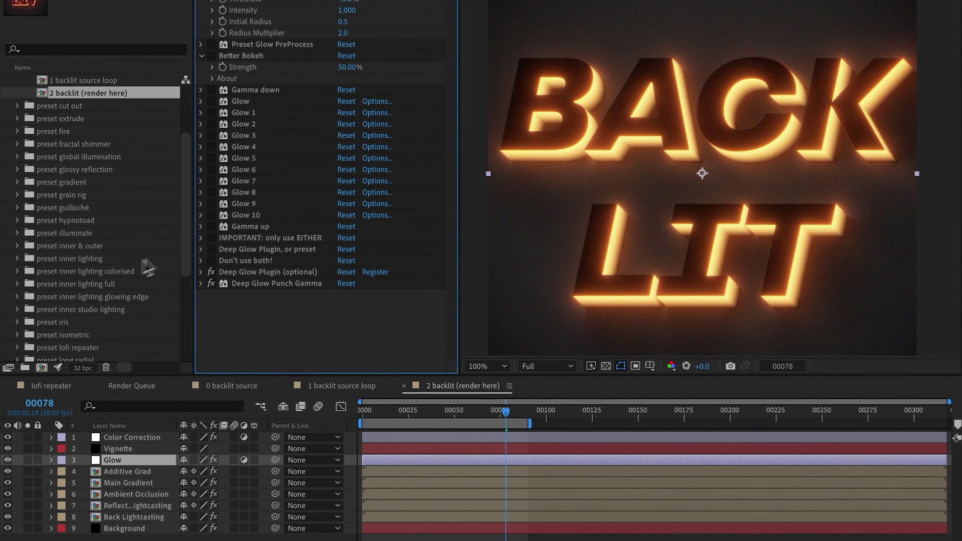
left_click(62, 348)
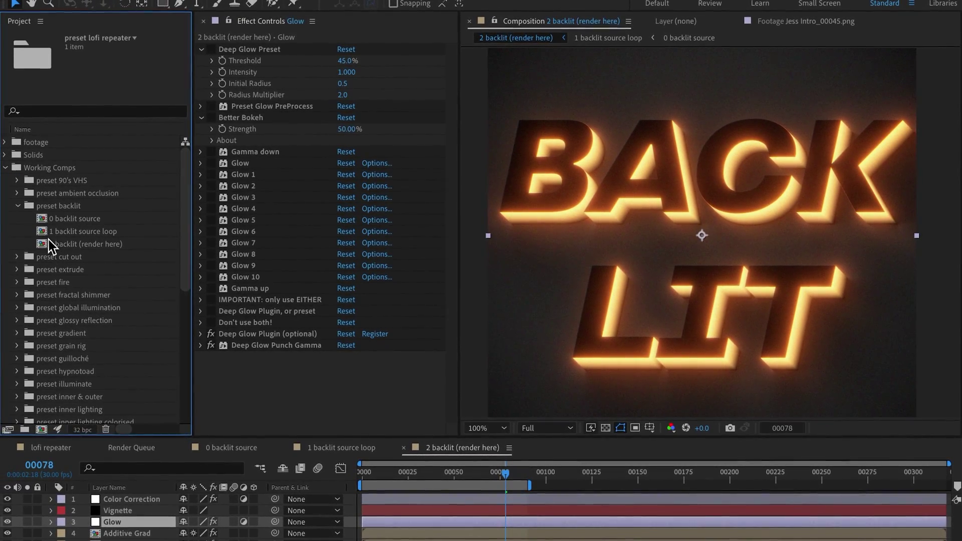
key("ctrl+n")
key("Return")
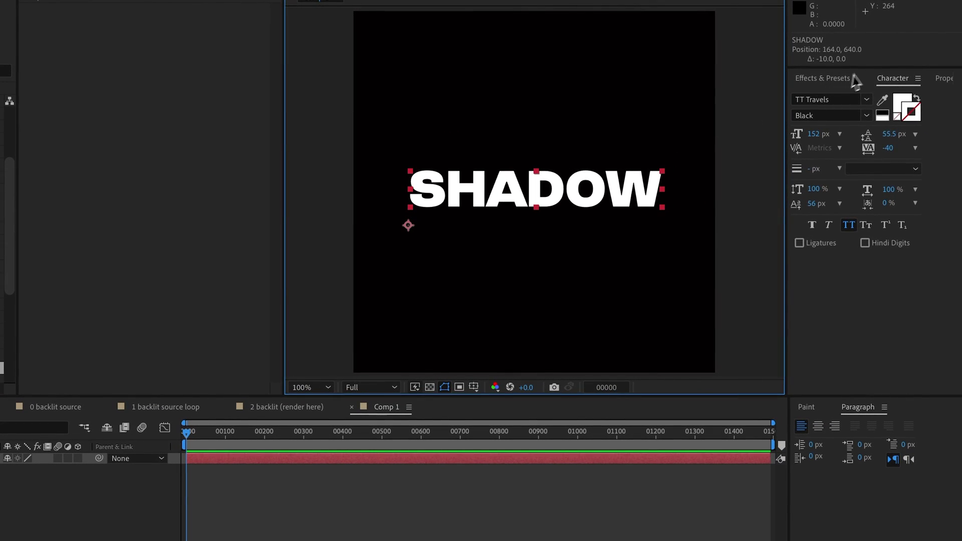
Apply the SS3 LoFi Repeater preset to the SHADOW text in the viewer.
left_click(833, 78)
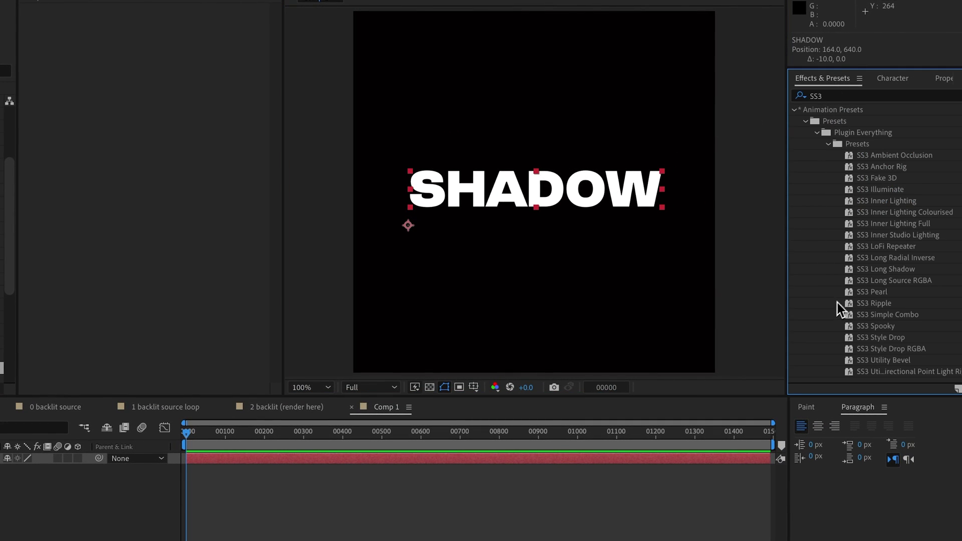
left_click_drag(885, 246, 554, 201)
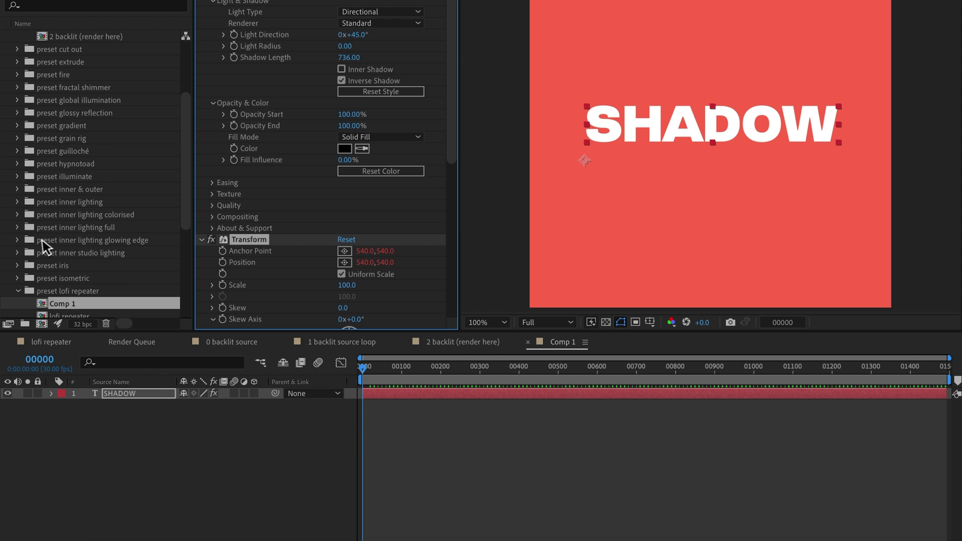
scroll(36, 296, "down", 2)
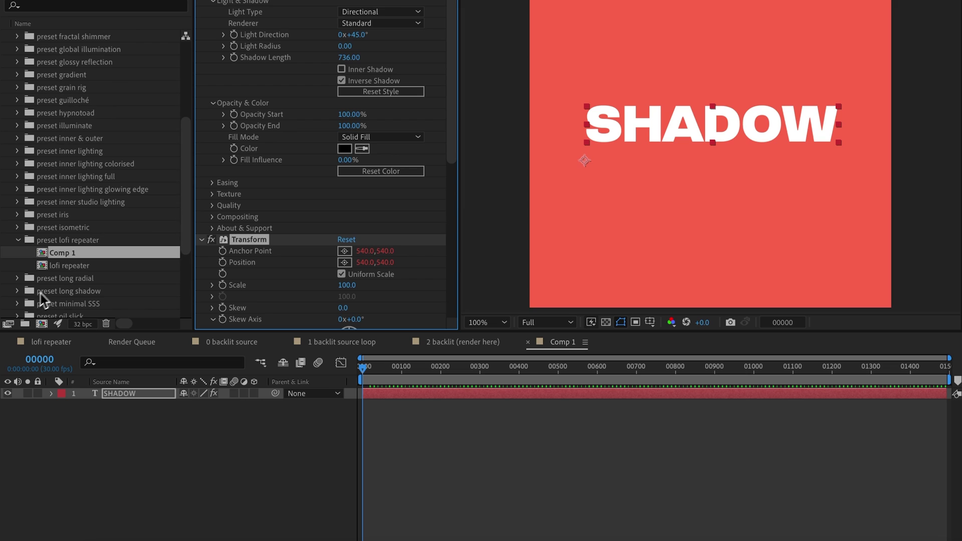
left_click(68, 270)
double_click(67, 272)
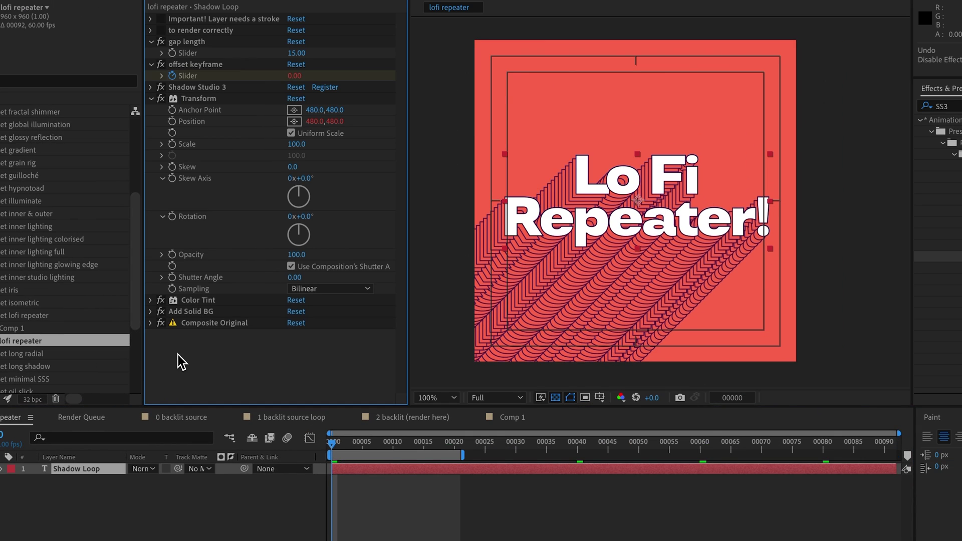
left_click_drag(160, 323, 160, 300)
left_click_drag(161, 98, 160, 86)
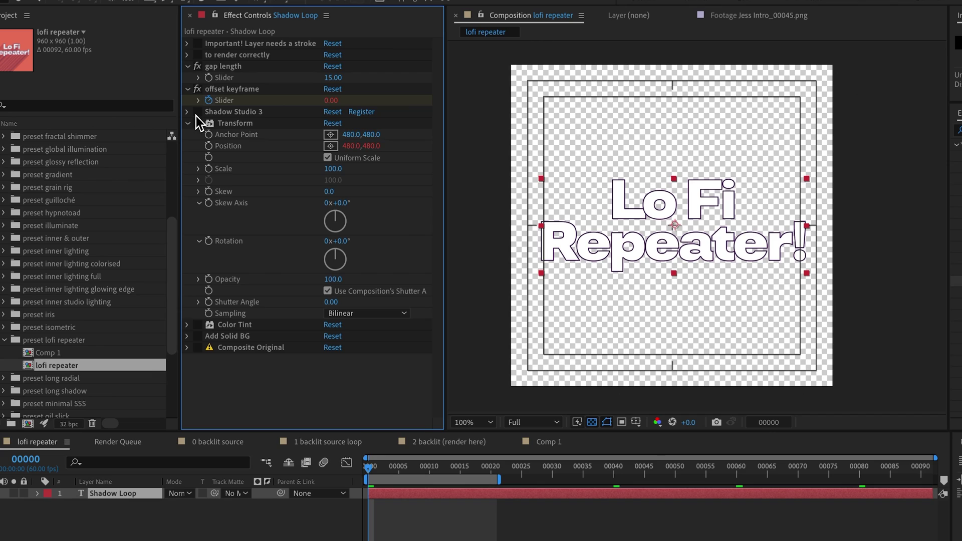
left_click(197, 113)
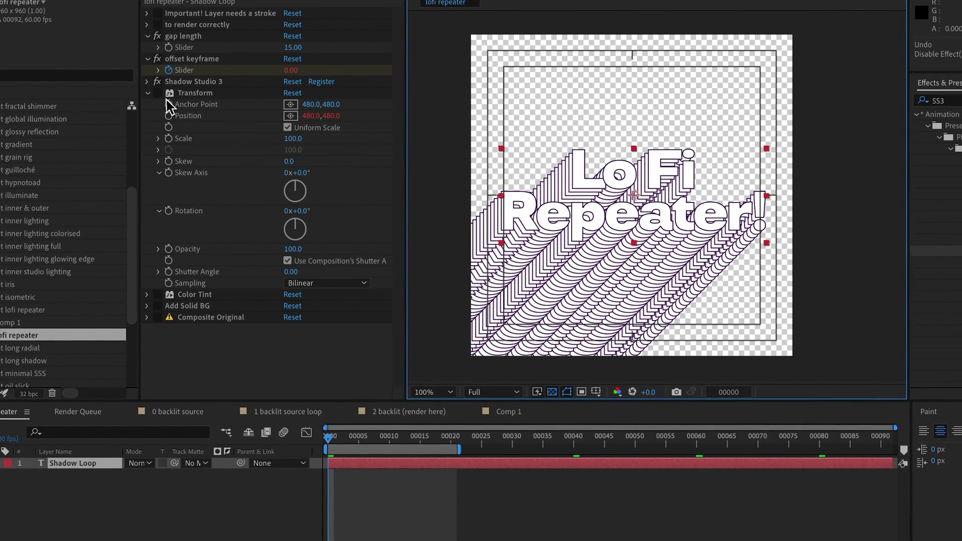
left_click_drag(158, 94, 159, 319)
left_click(563, 207)
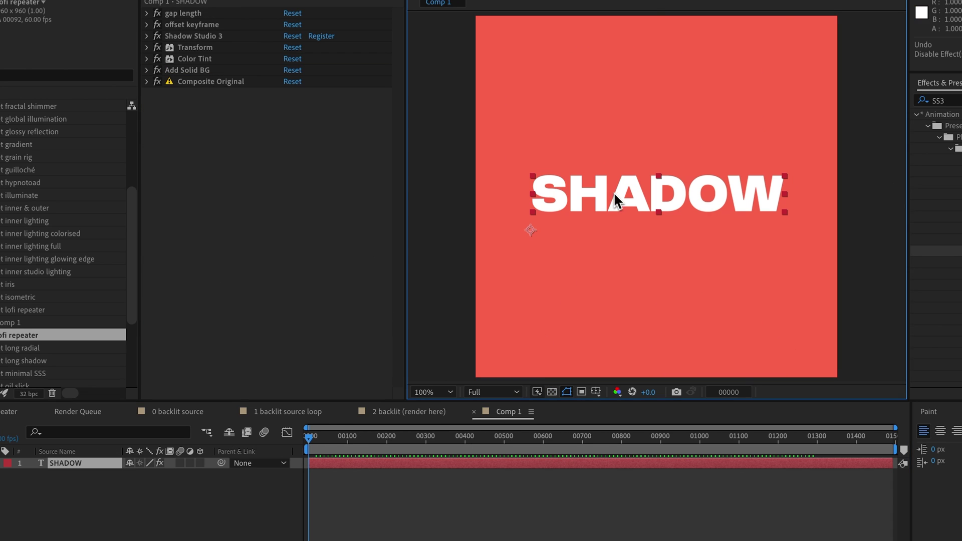
Switch off the preset's effects and show the transparency grid behind the SHADOW text.
left_click_drag(157, 36, 157, 86)
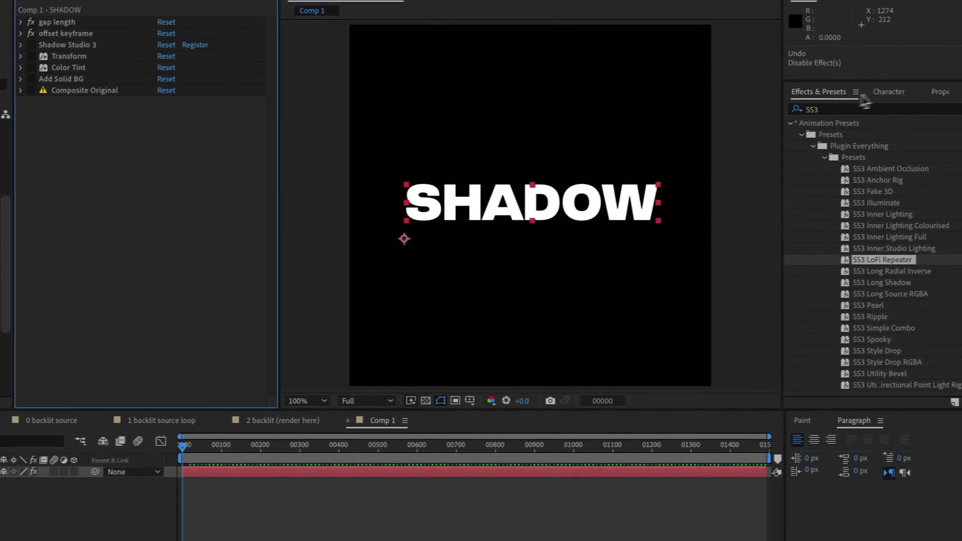
left_click(862, 95)
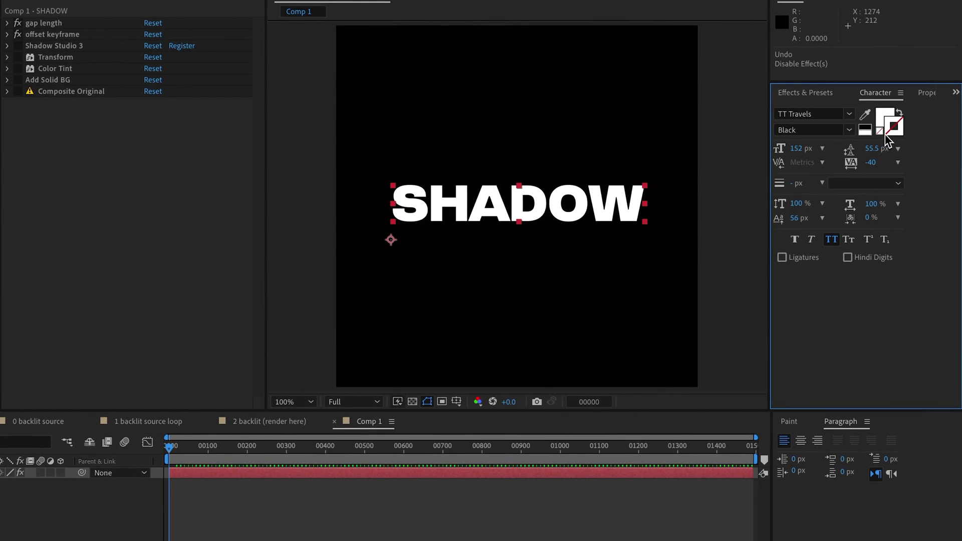
left_click(885, 120)
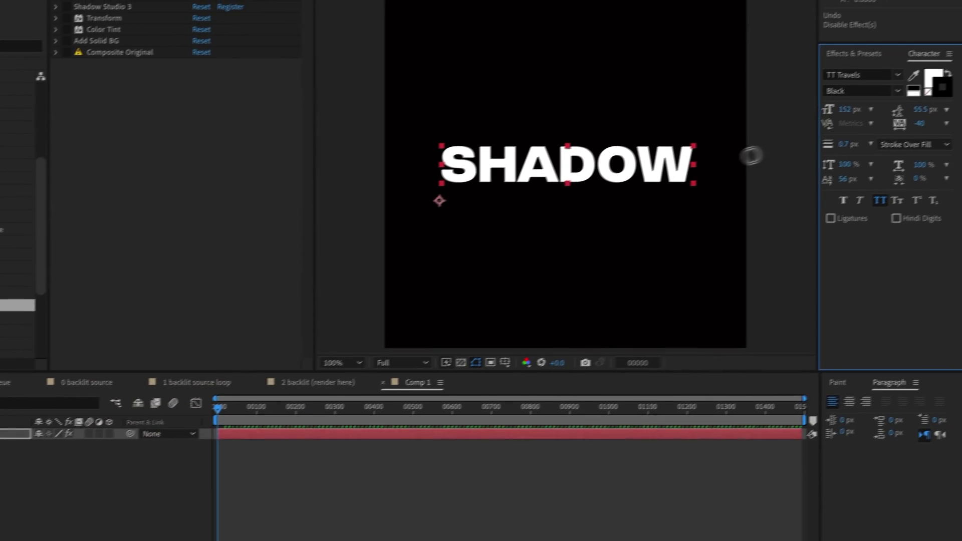
left_click(433, 372)
left_click(458, 295)
left_click(495, 194)
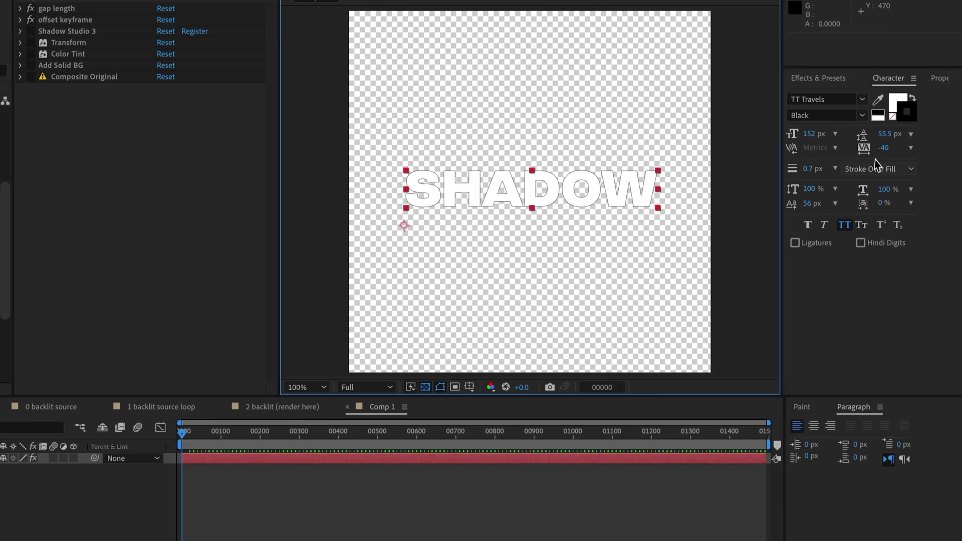
Keep the stroke drawn over the fill and set the stroke width to 1 px.
left_click(881, 155)
left_click(869, 181)
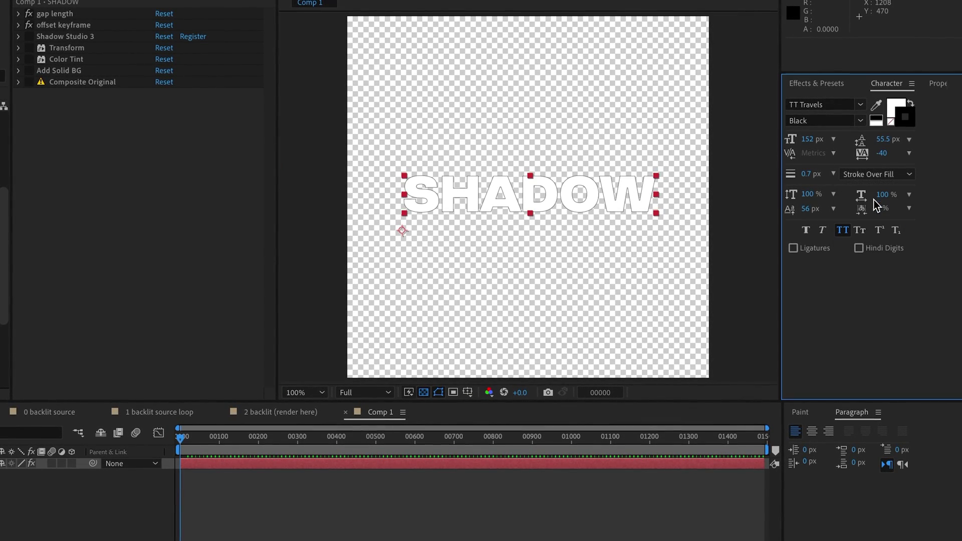
left_click(818, 181)
left_click(506, 263)
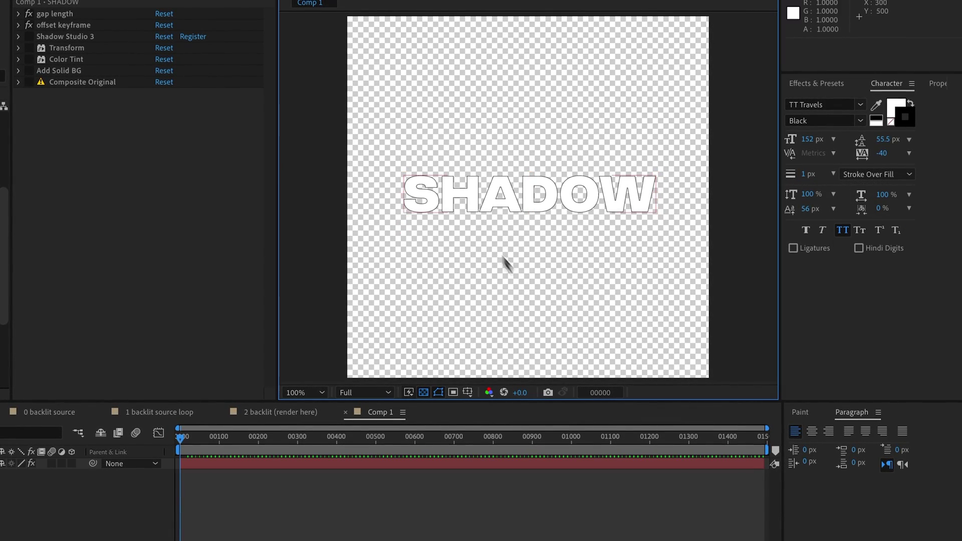
left_click(400, 206)
Turn on Shadow Studio 3 and the remaining preset effects through Composite Original.
left_click(52, 41)
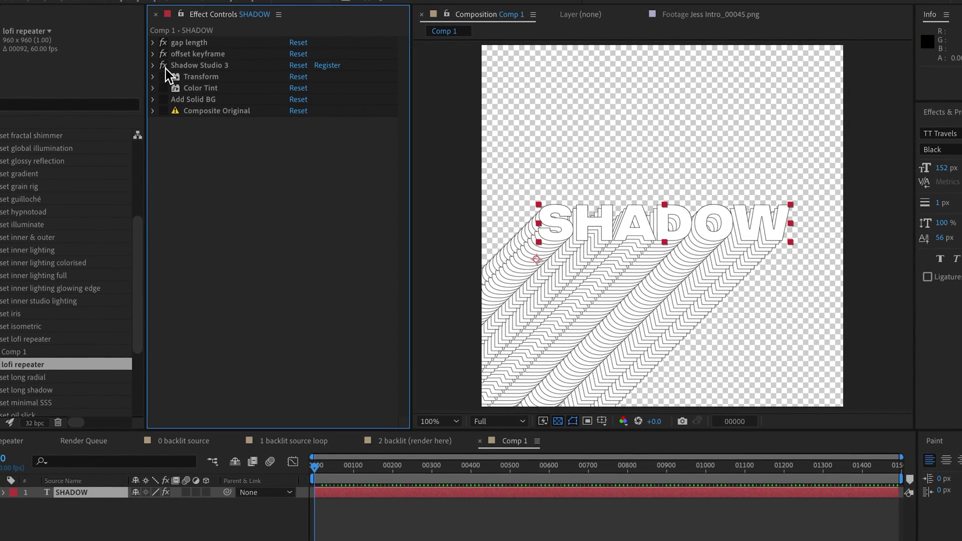
left_click(460, 103)
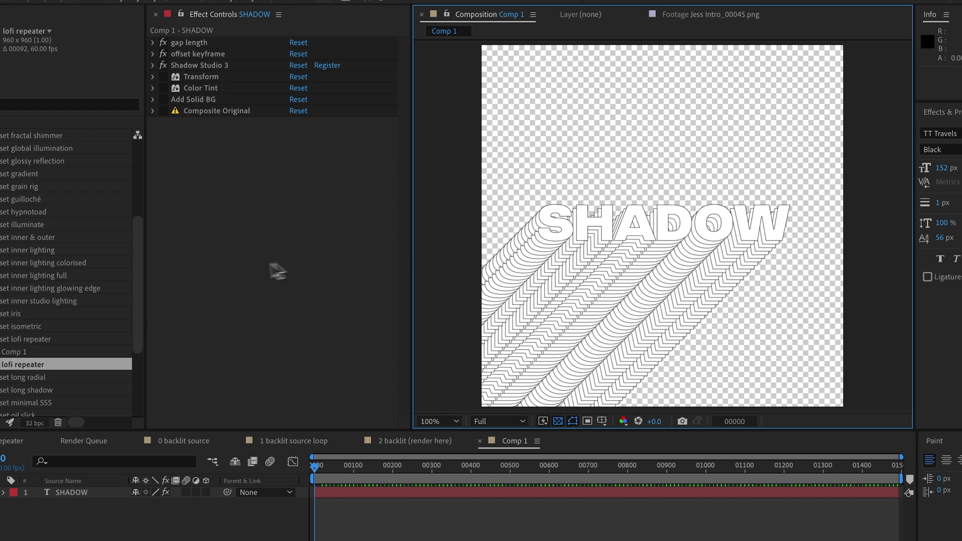
left_click_drag(162, 77, 163, 111)
left_click(606, 228)
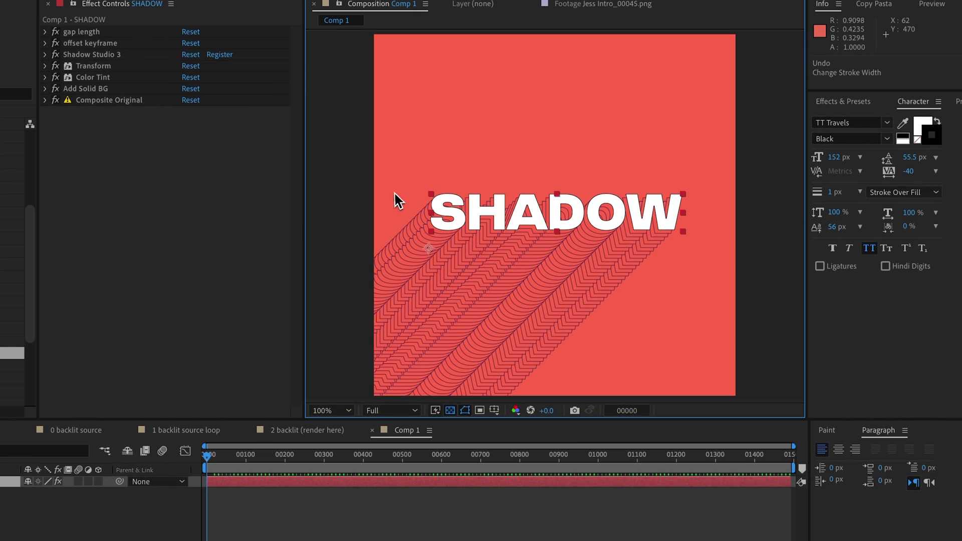
Set the text stroke width to 2 px and turn off the Add Solid BG effect.
left_click(833, 193)
type("2")
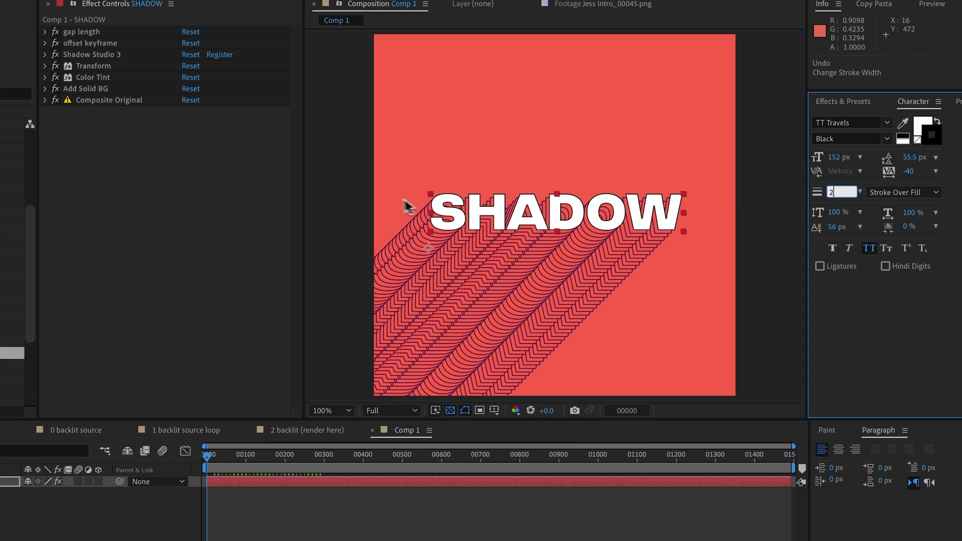
key("Return")
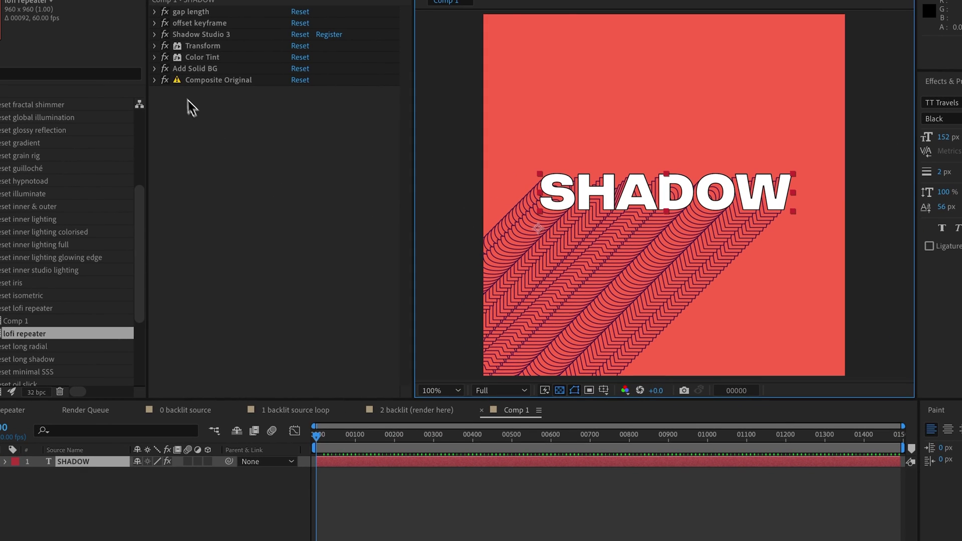
left_click(169, 69)
left_click(468, 178)
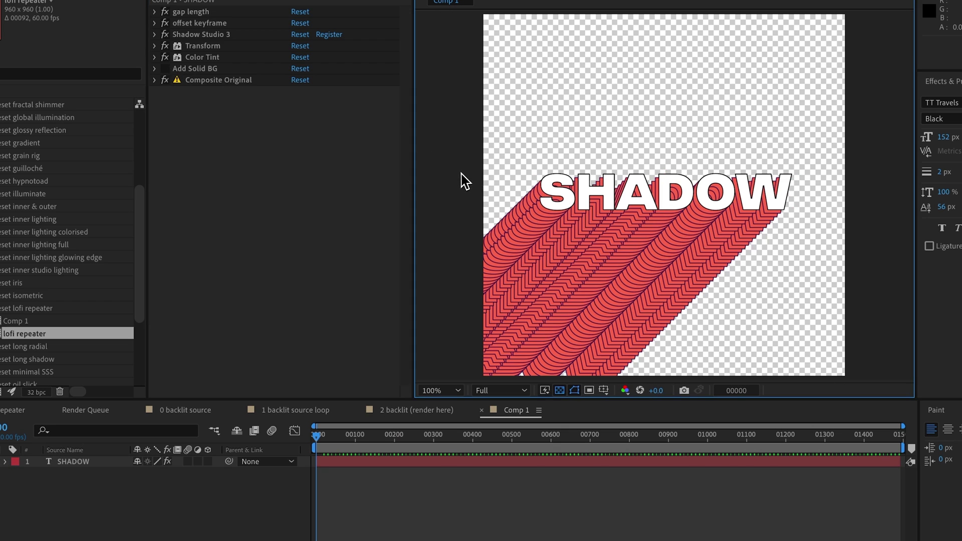
left_click(595, 203)
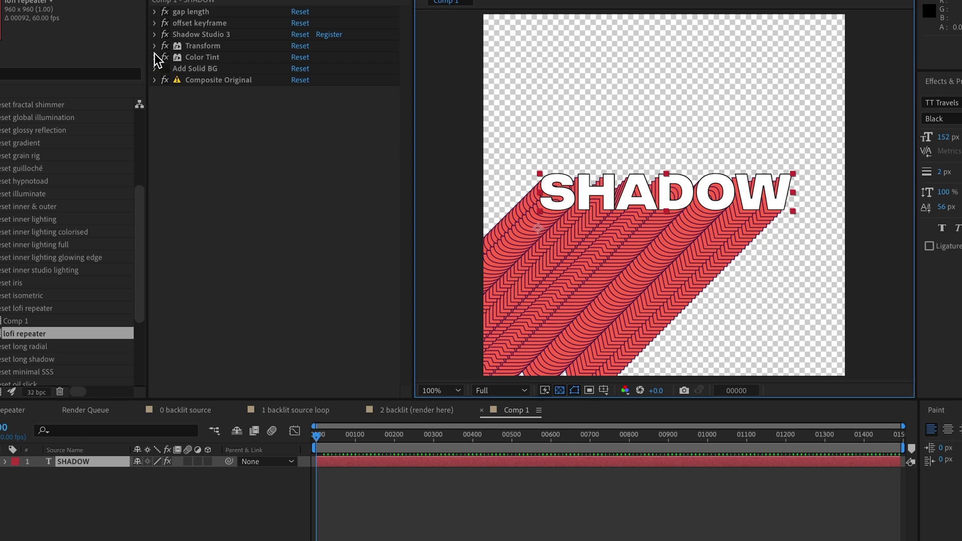
Swap the Color Tint colours, then swap them back to red.
left_click(155, 57)
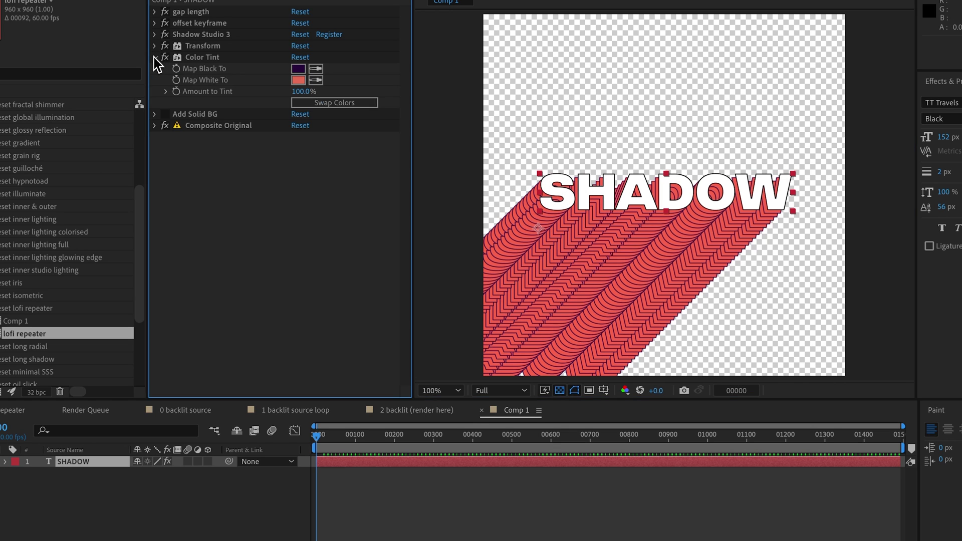
left_click(310, 104)
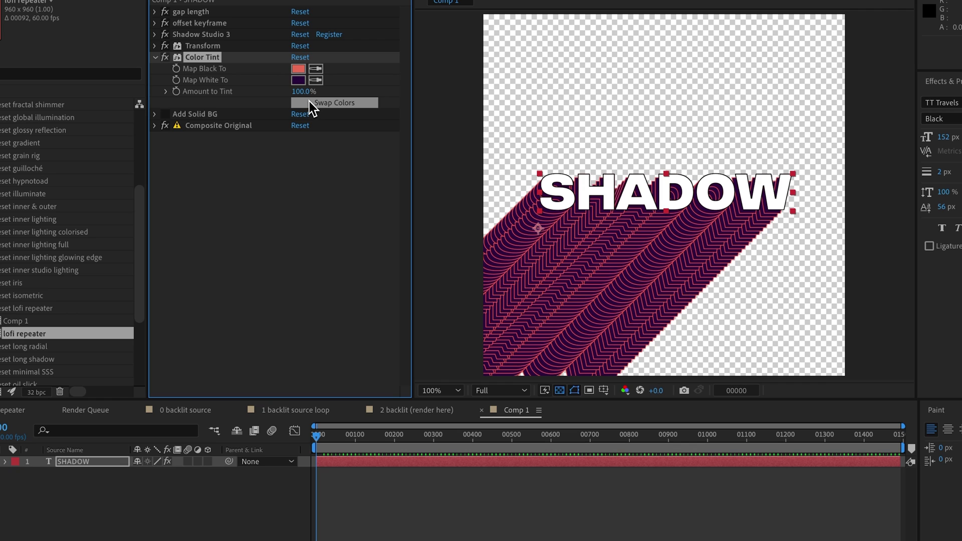
left_click(309, 102)
Set the shadow's gap length slider to 20 after trying 10 and 5.
left_click(155, 11)
left_click(283, 213)
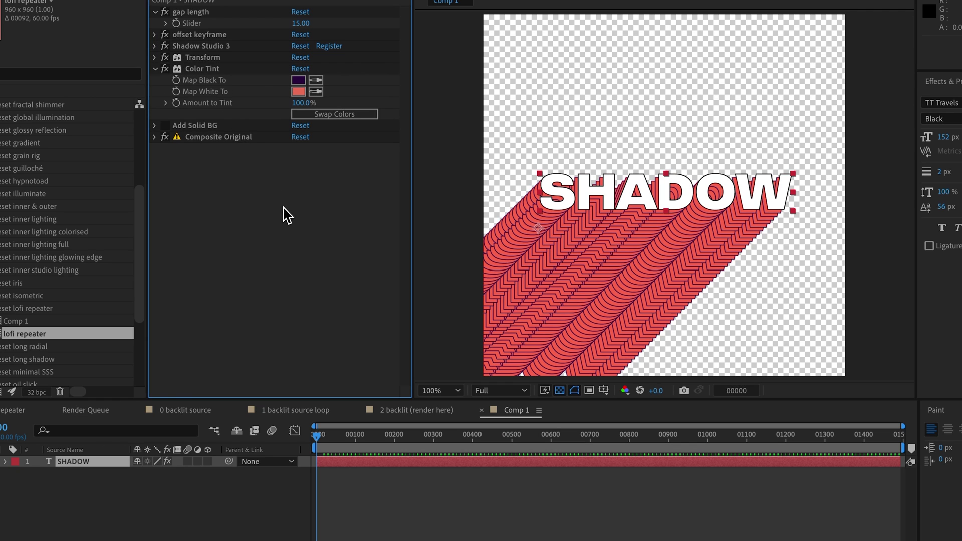
left_click(301, 23)
type("10")
key("Return")
left_click_drag(300, 23, 278, 23)
left_click(278, 208)
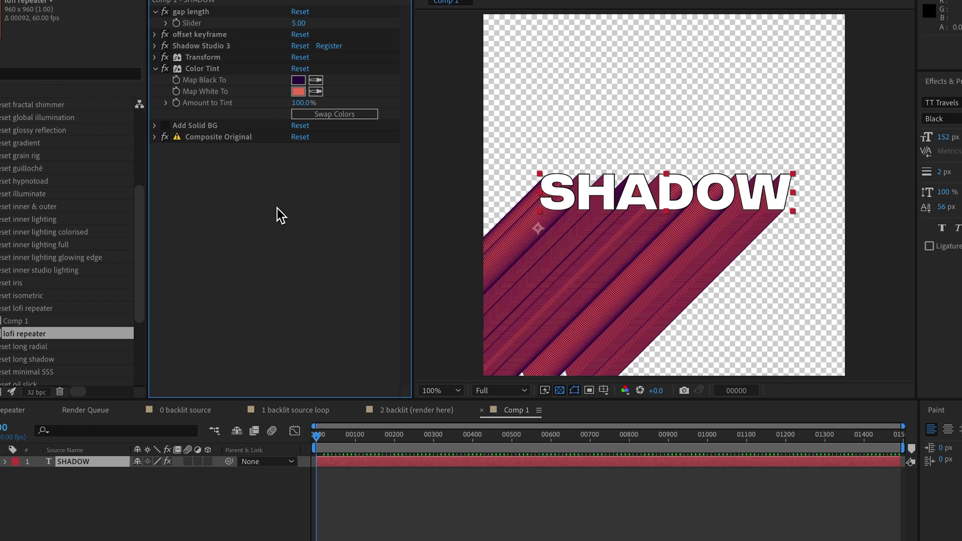
left_click(299, 23)
type("20")
key("Return")
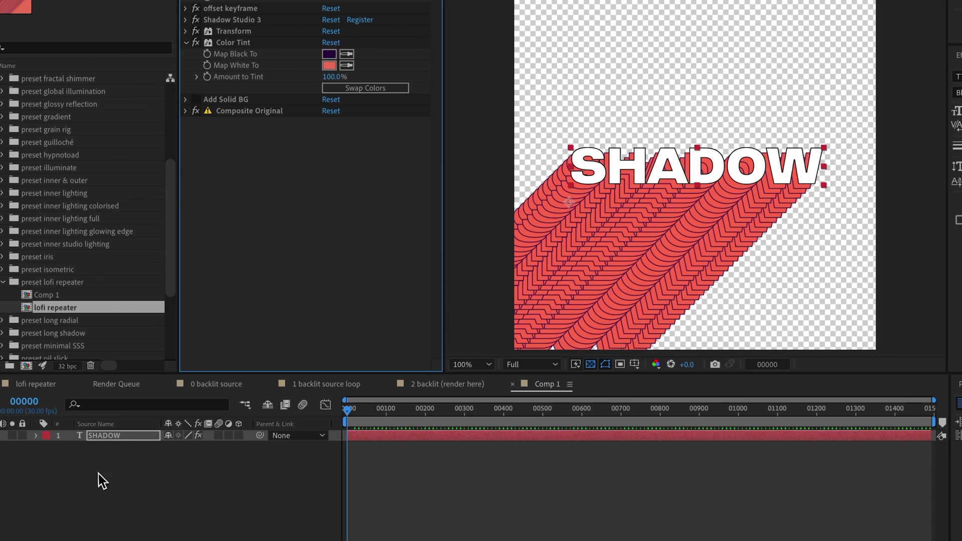
Reveal the offset keyframes, end the work area at frame 10, and preview the loop.
left_click(65, 504)
key("u")
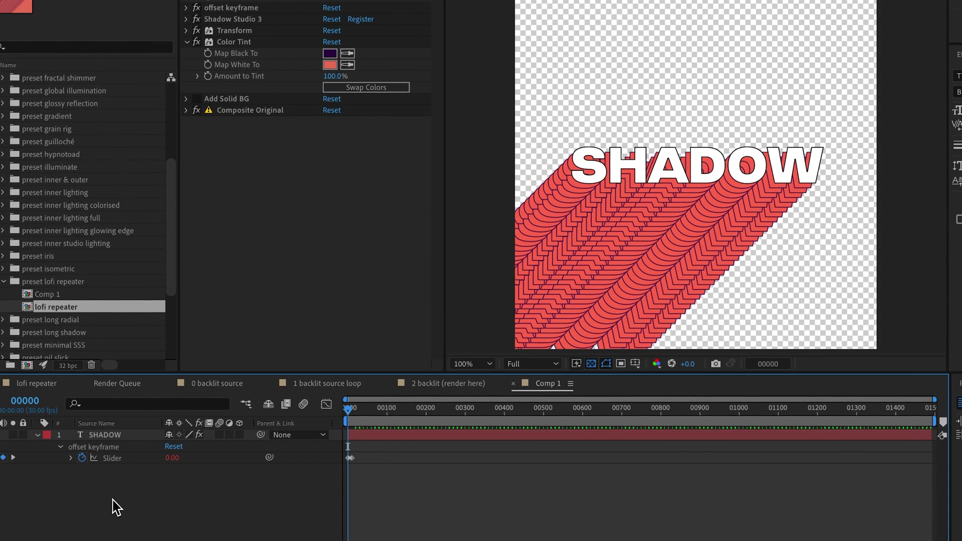
key(";")
key("k")
key("n")
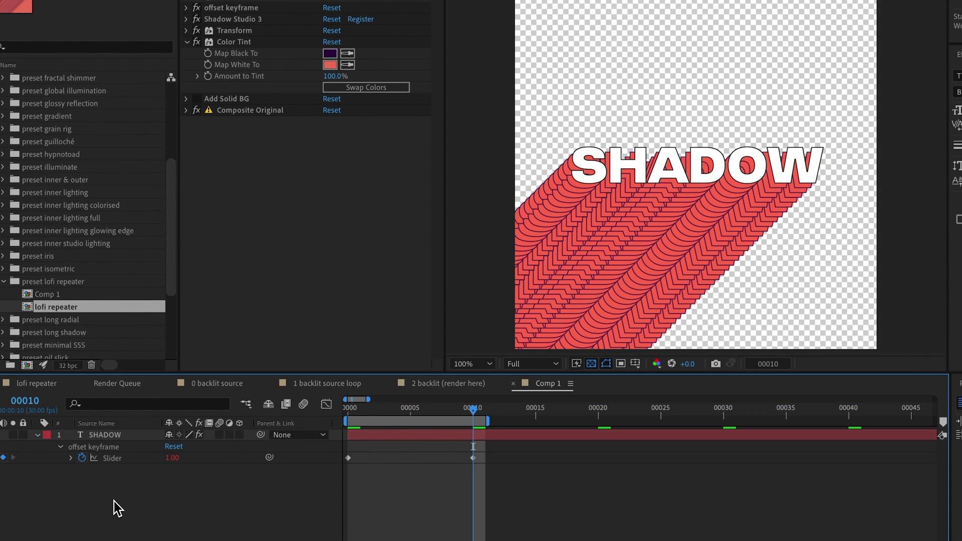
key("space")
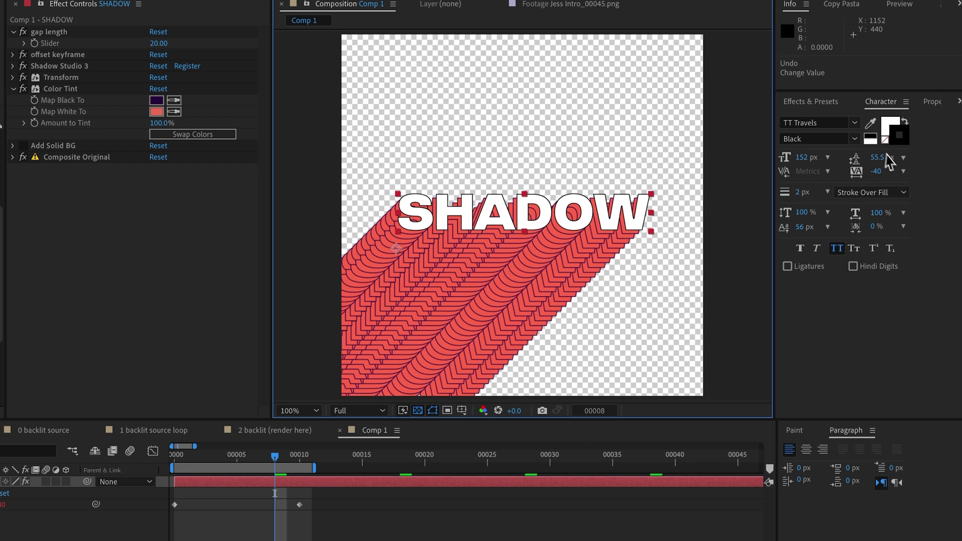
Switch the SHADOW text's font style to Thin and reselect the text layer.
left_click(855, 139)
left_click(853, 150)
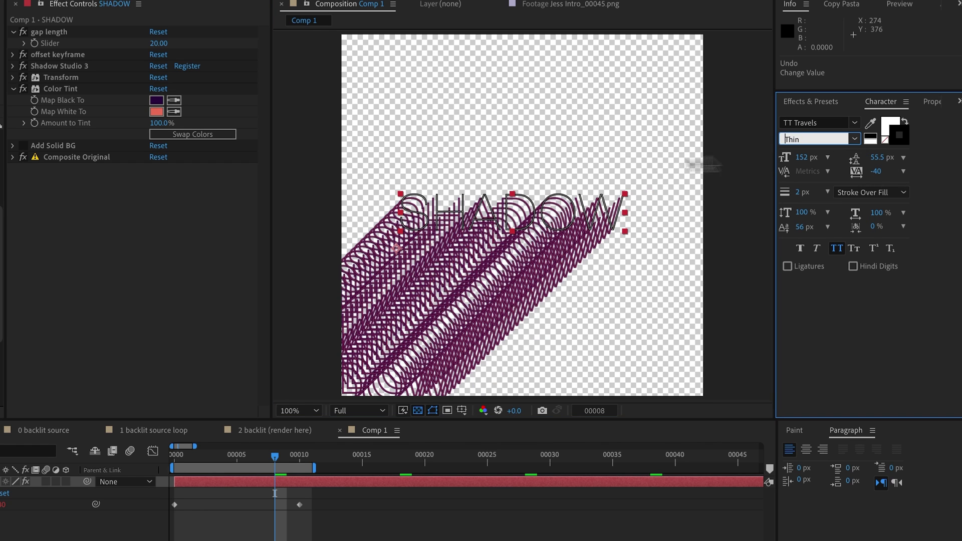
left_click(441, 155)
key("ctrl+a")
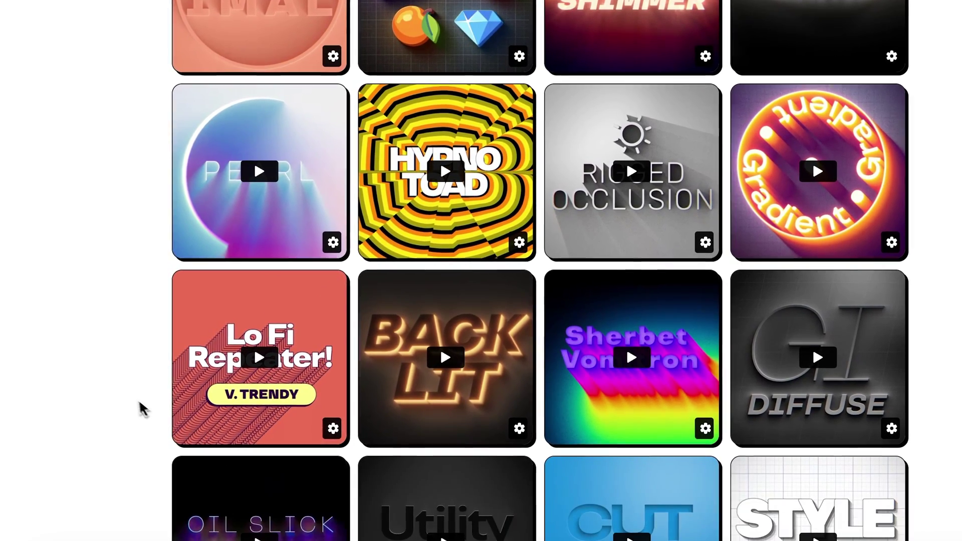
mouse_move(178, 391)
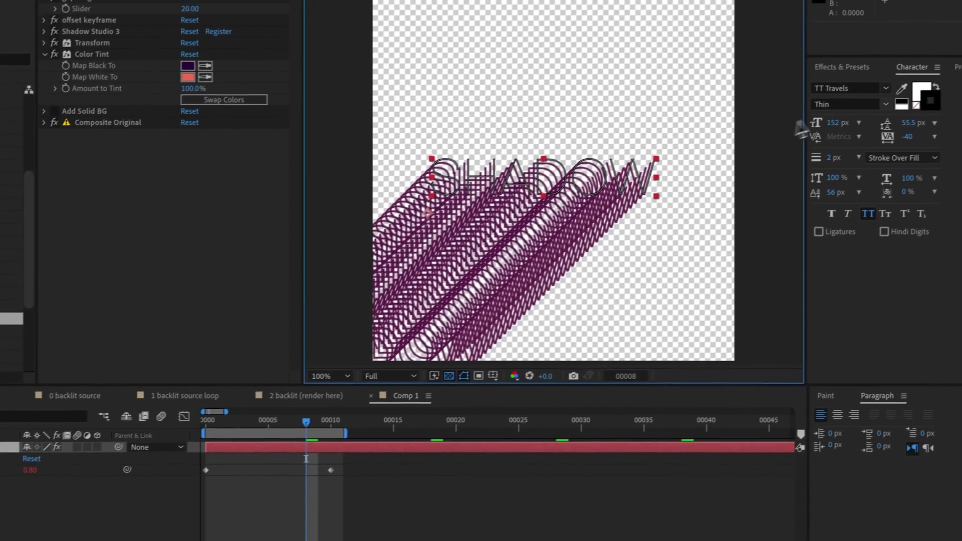
Change the SHADOW text's font style from Thin back to Black.
left_click(871, 110)
left_click(832, 359)
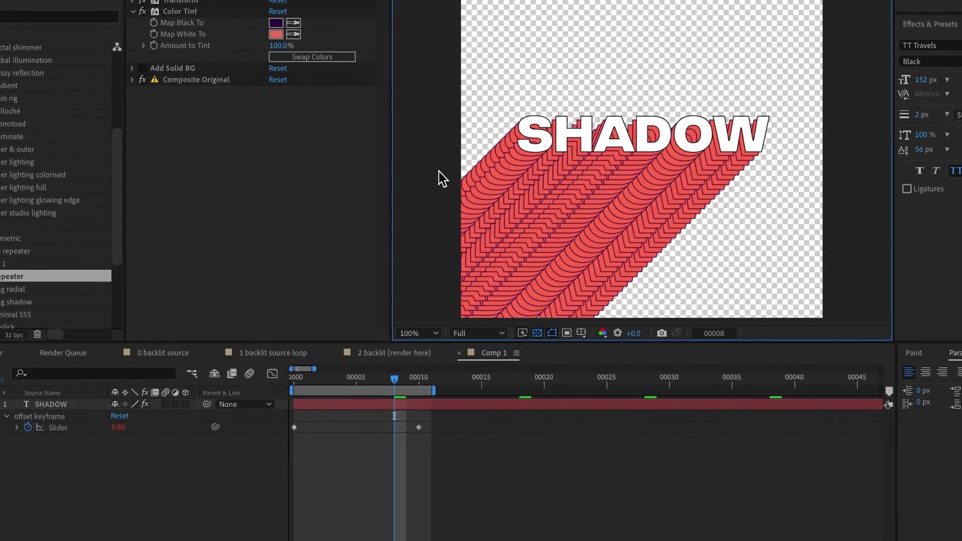
left_click(306, 173)
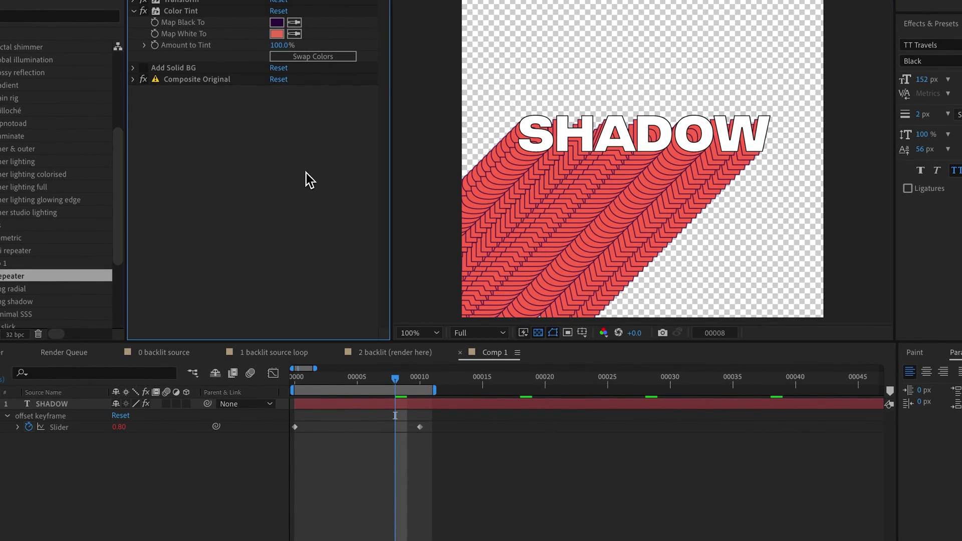